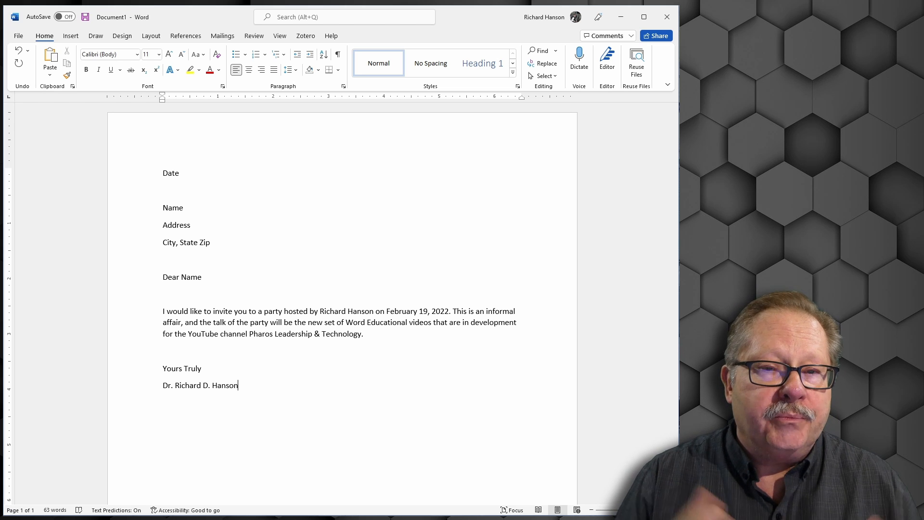
Replace the Date placeholder with an automatically updating date in the "February 19, 2022" format
click(125, 177)
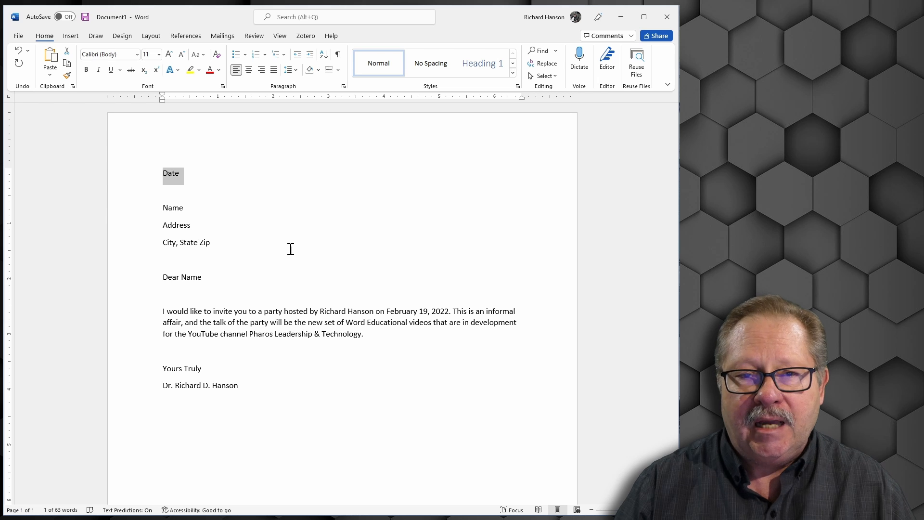
click(71, 36)
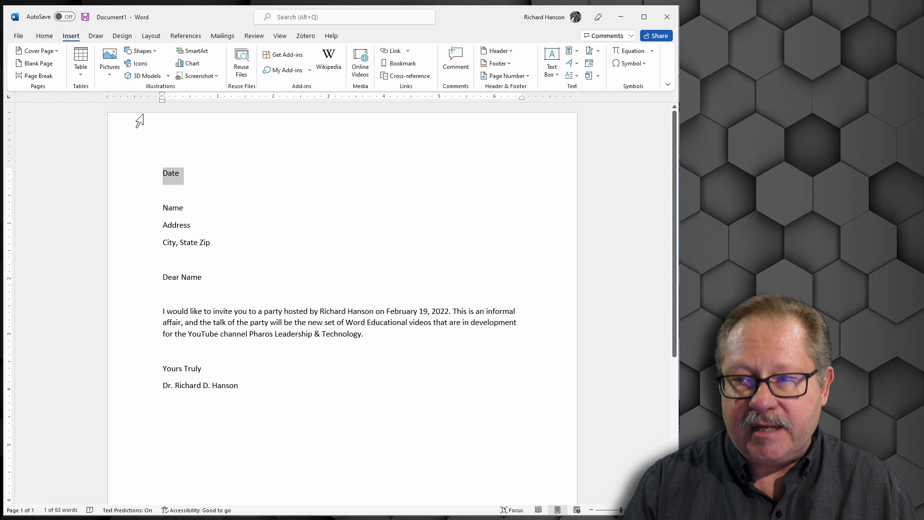
click(590, 64)
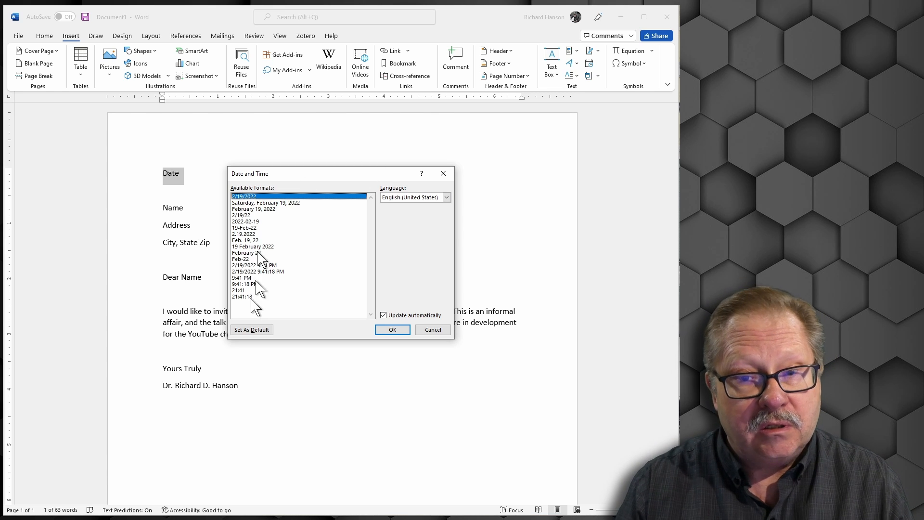
click(247, 210)
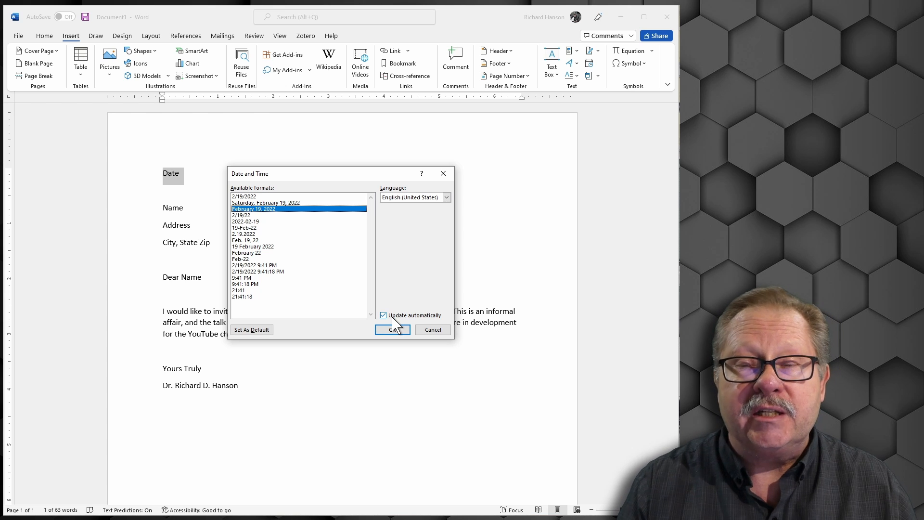
click(389, 330)
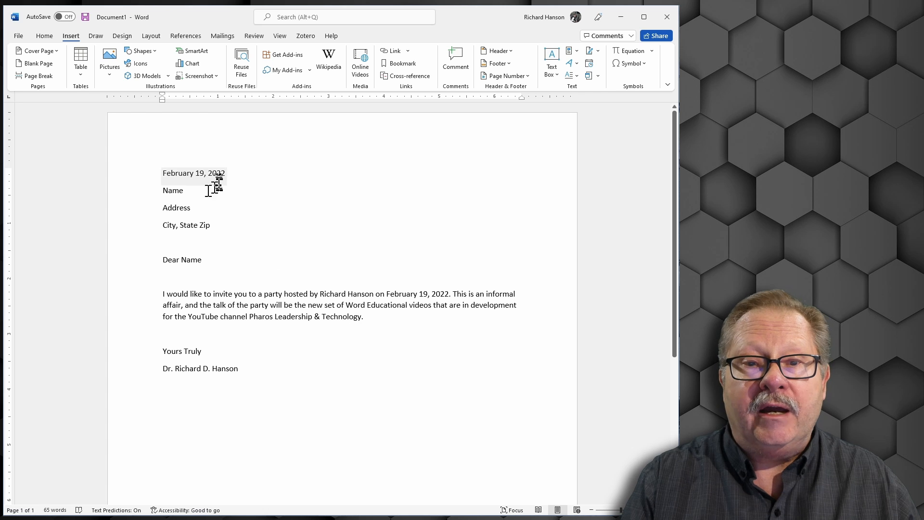
click(226, 173)
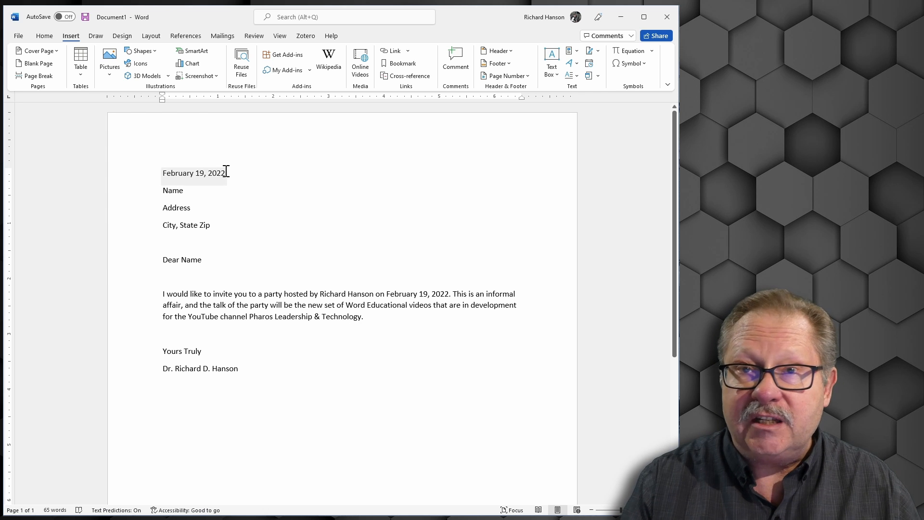
triple_click(214, 172)
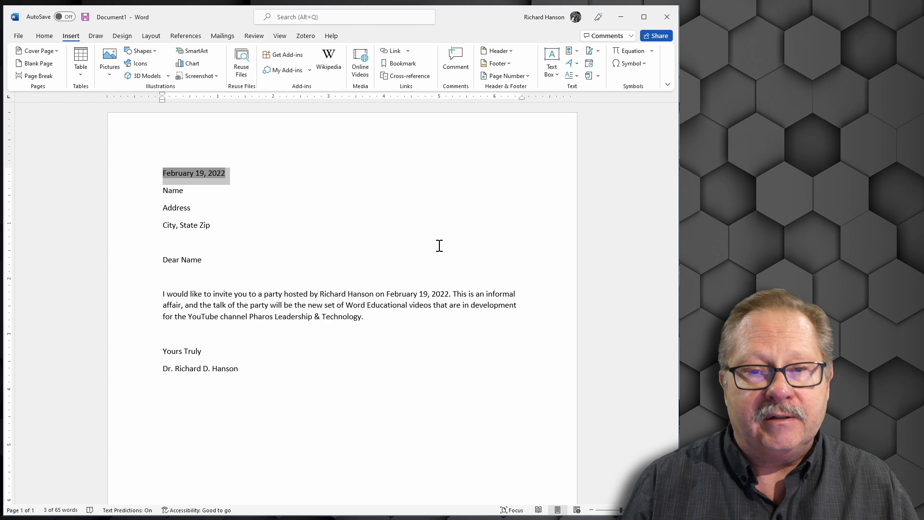
Examine the new address list's entry table, its customizable columns and the option for adding a field, without creating a list
click(135, 198)
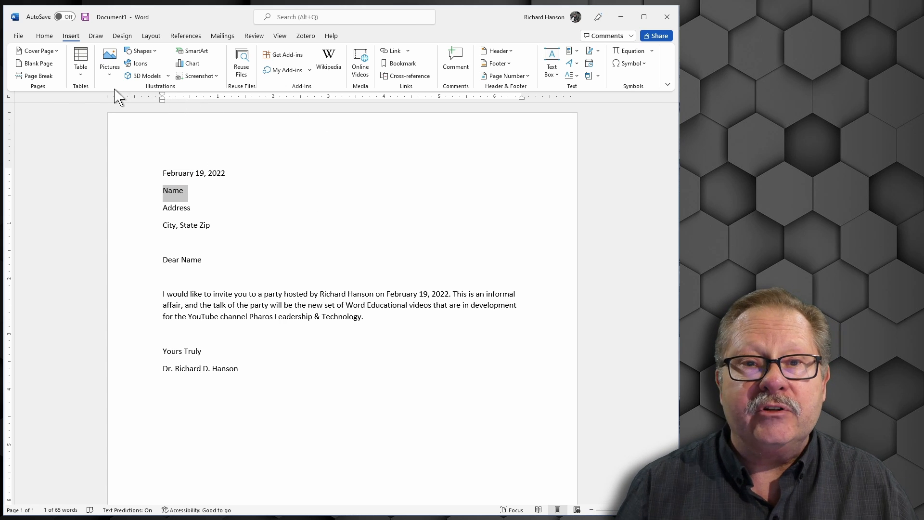
click(222, 36)
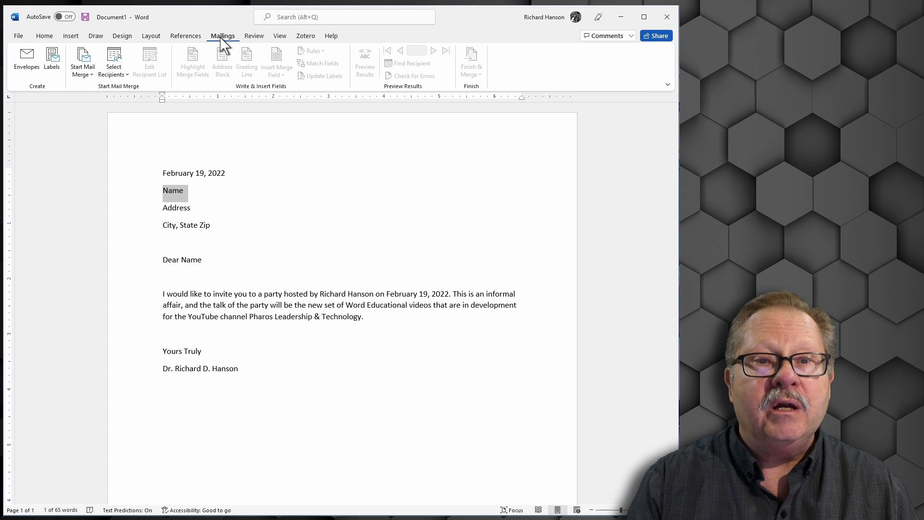
click(114, 78)
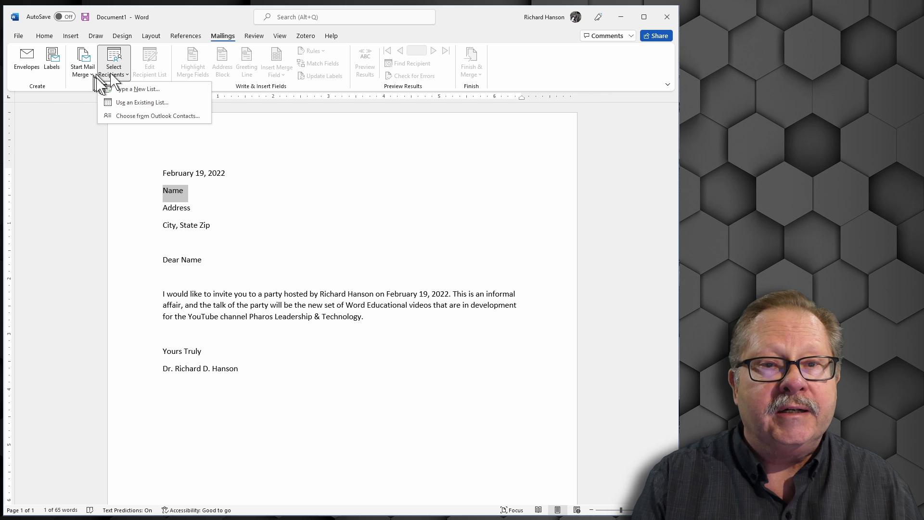
click(144, 90)
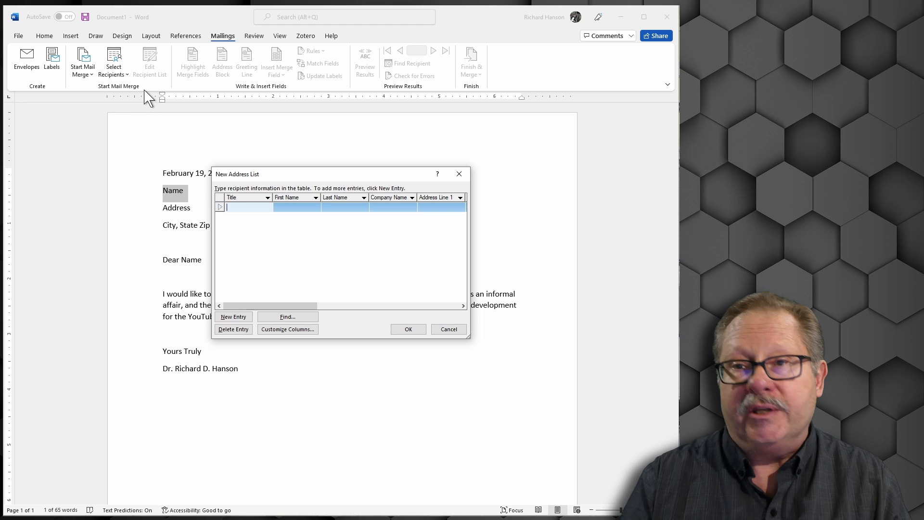
click(282, 332)
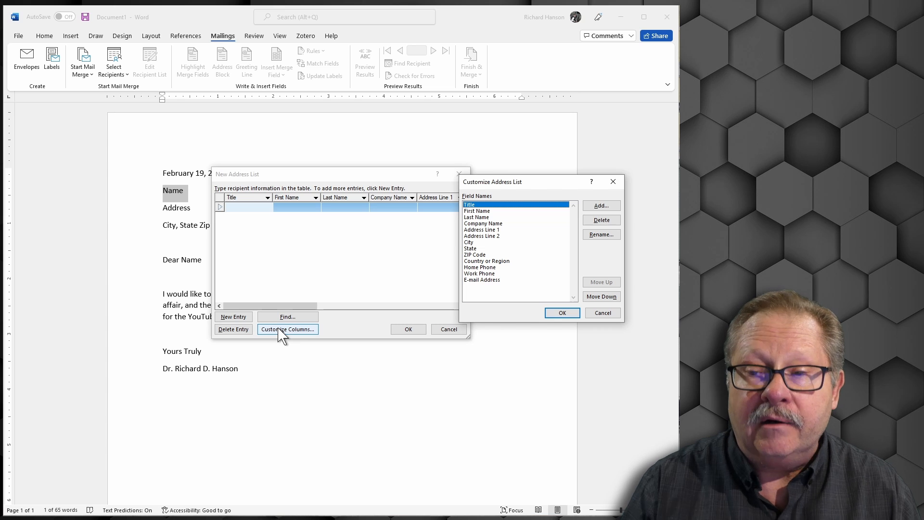
click(602, 205)
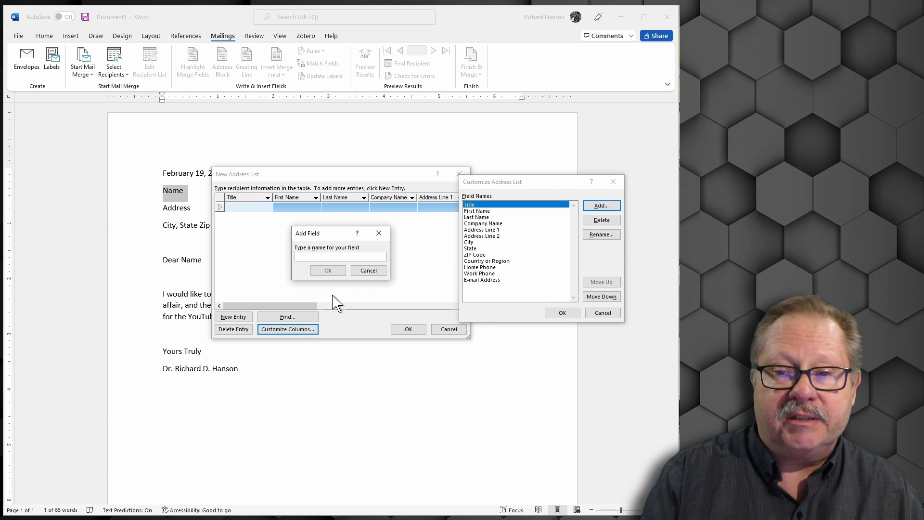
click(366, 271)
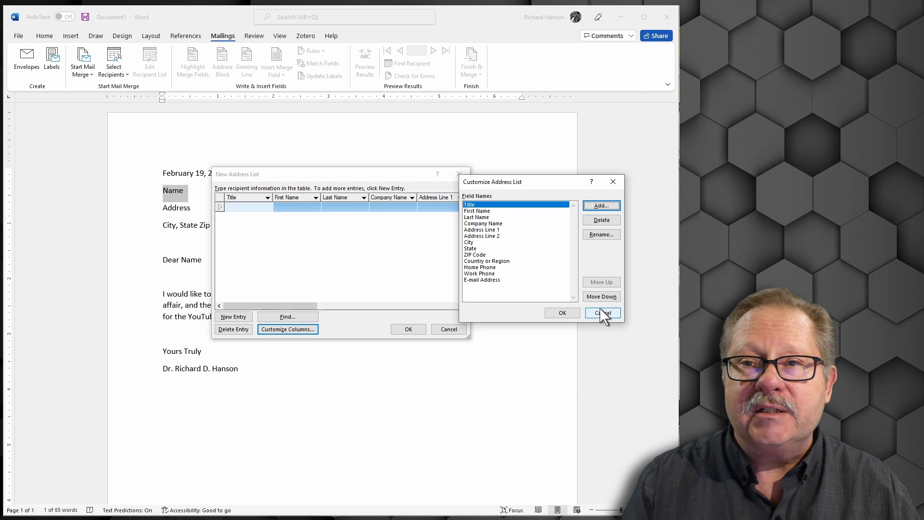
click(562, 313)
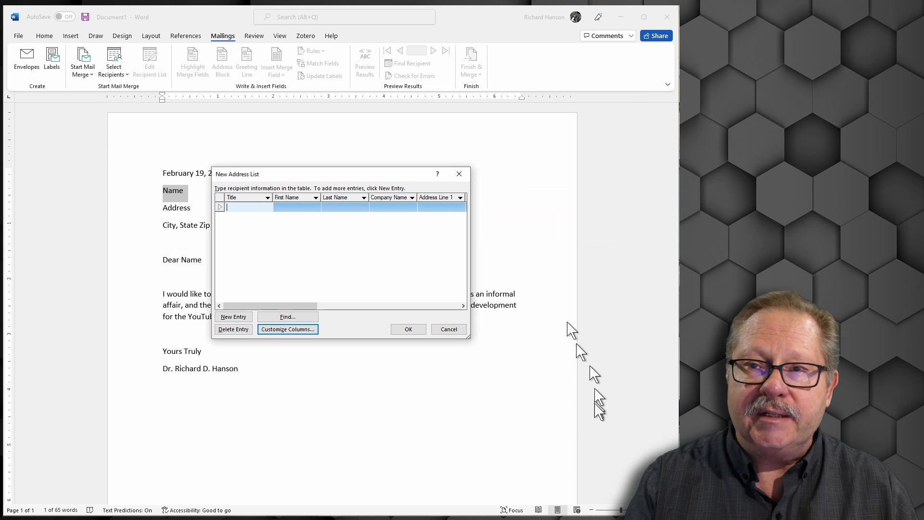
click(449, 330)
Attach the existing Addresses.accdb database from Youtube Videos > Video Scripts as the mail merge recipient list
click(114, 62)
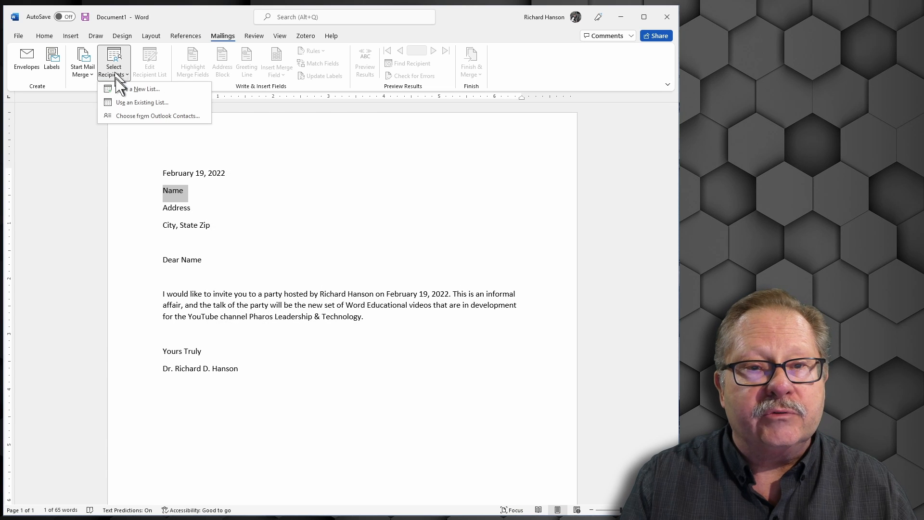
click(143, 103)
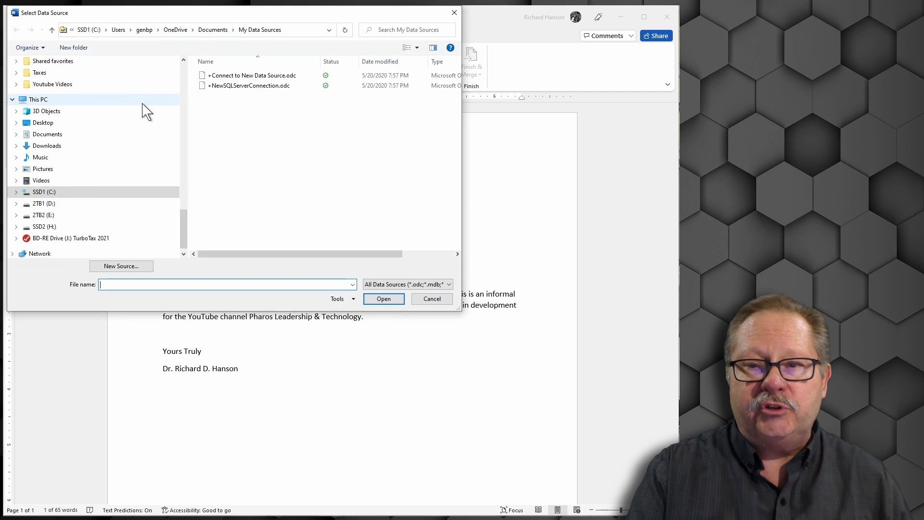
click(16, 84)
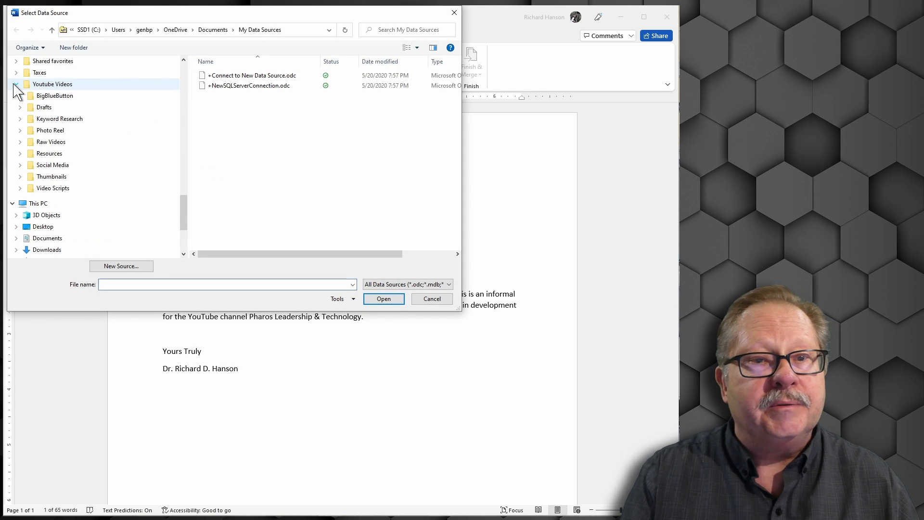
click(65, 190)
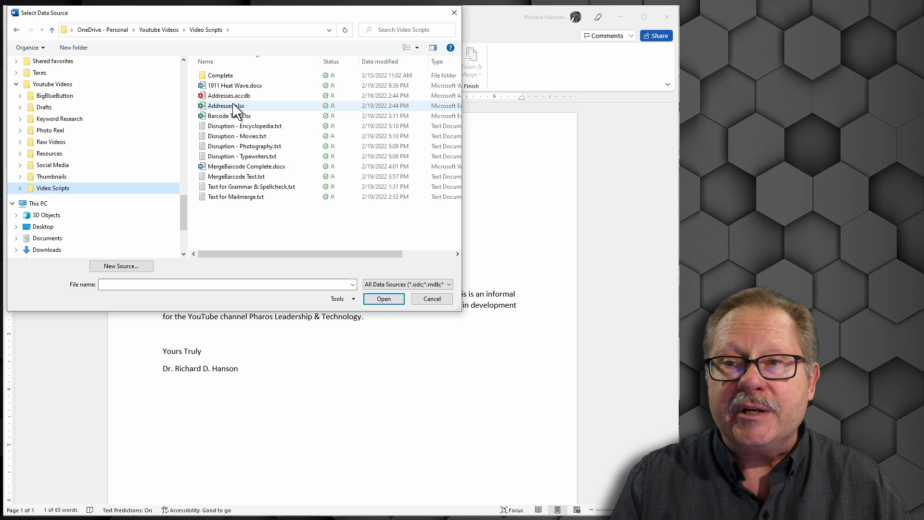
click(235, 96)
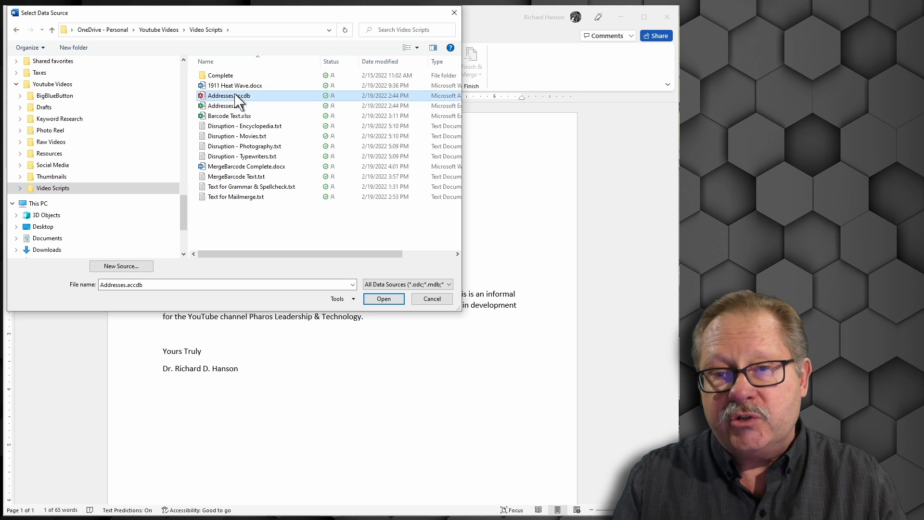
click(385, 300)
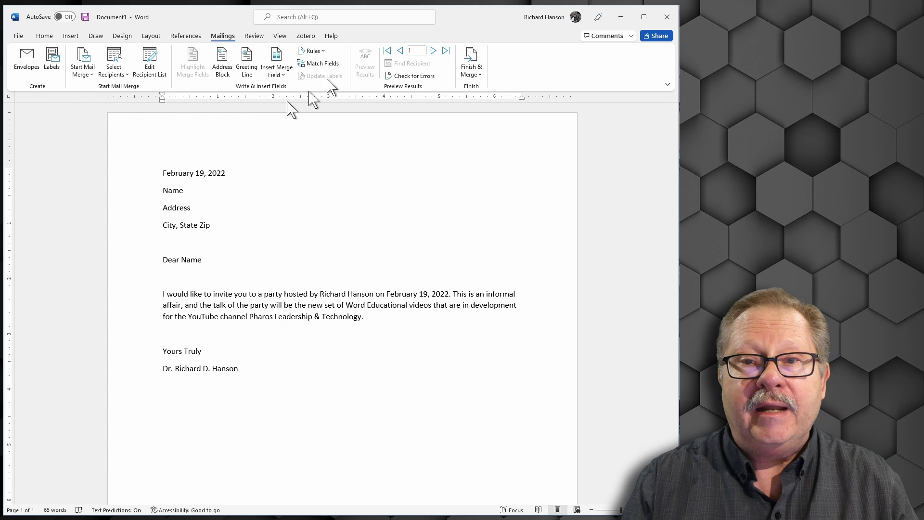
Replace the Name placeholder below the date with the ContactName merge field, keeping it on its own line
click(276, 76)
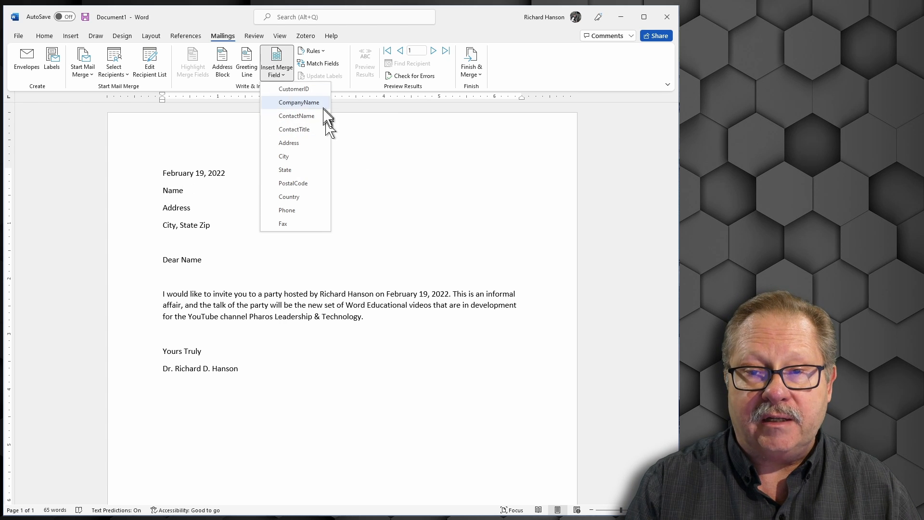
click(376, 165)
drag(208, 188, 157, 187)
click(284, 60)
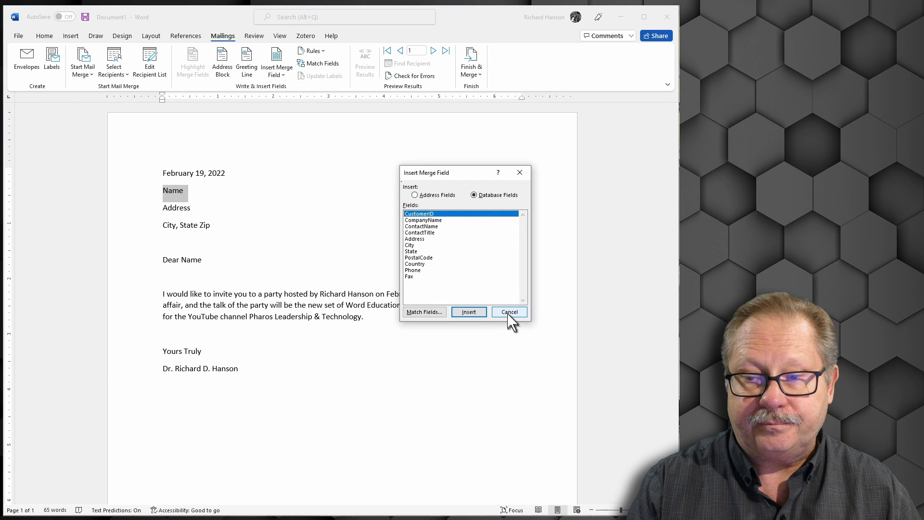
click(421, 226)
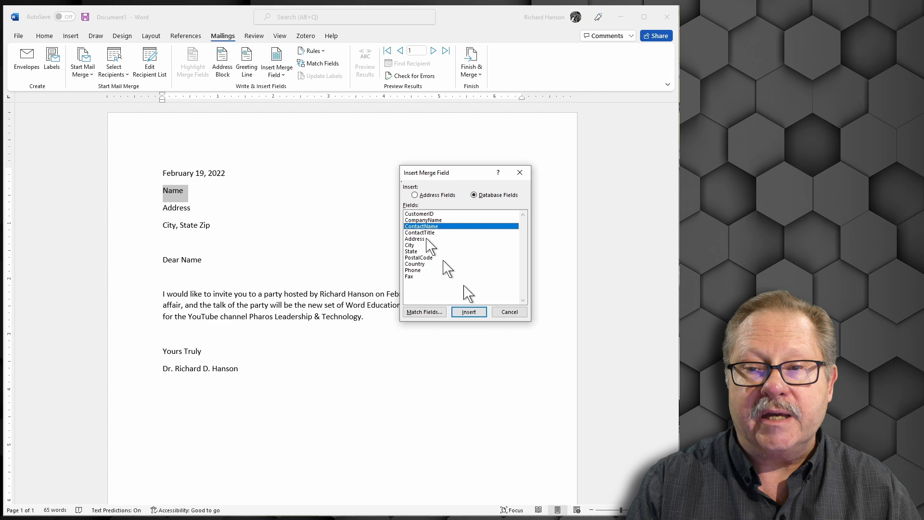
click(469, 312)
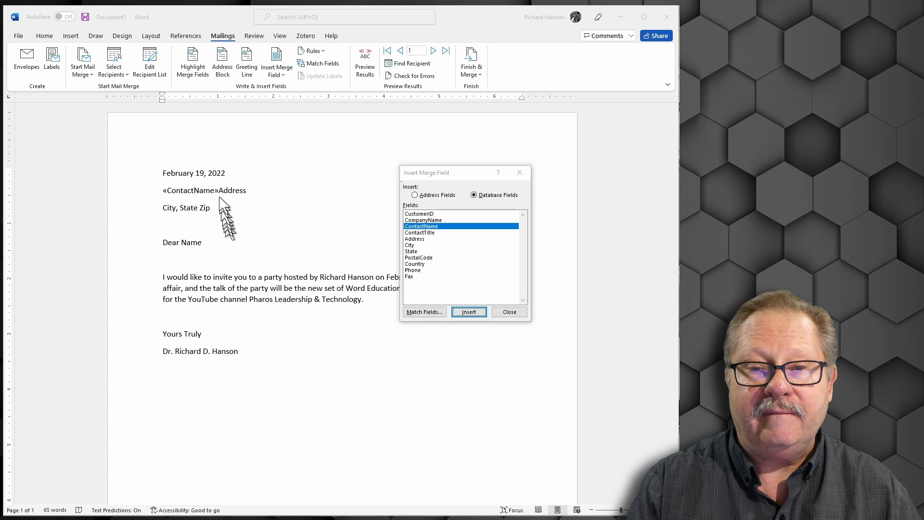
click(510, 312)
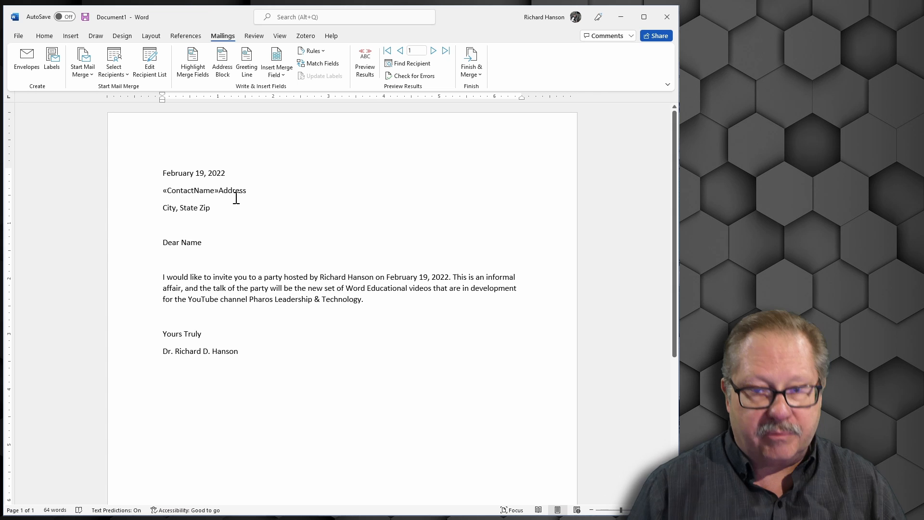
key(Return)
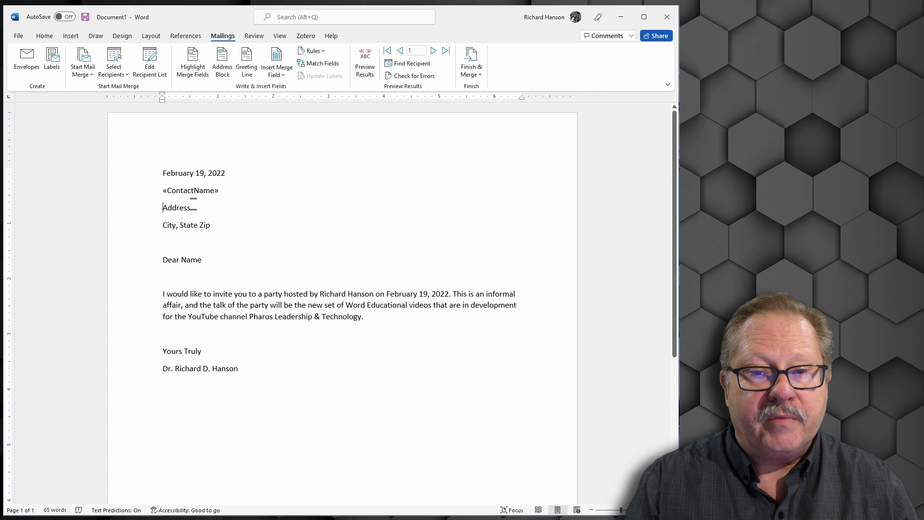
Replace the Address placeholder line with the Address merge field and move the City, State Zip text back to its own line
click(144, 206)
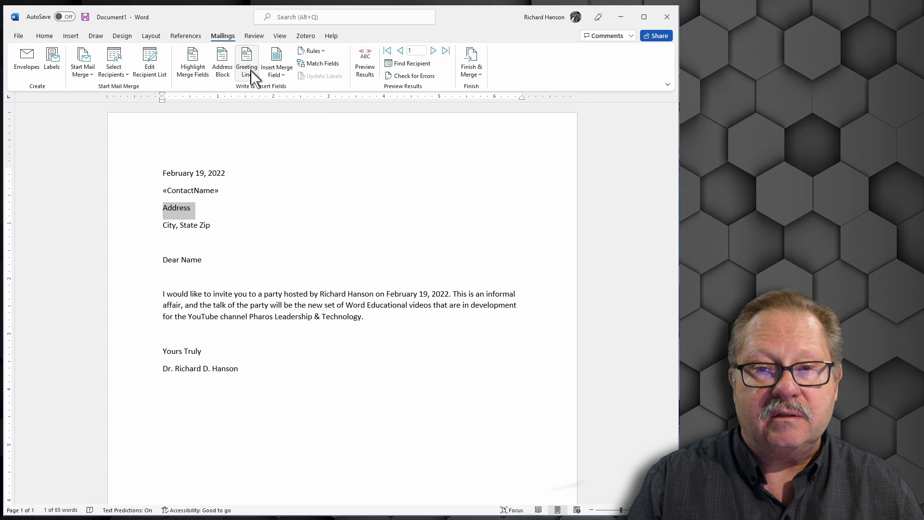
click(278, 72)
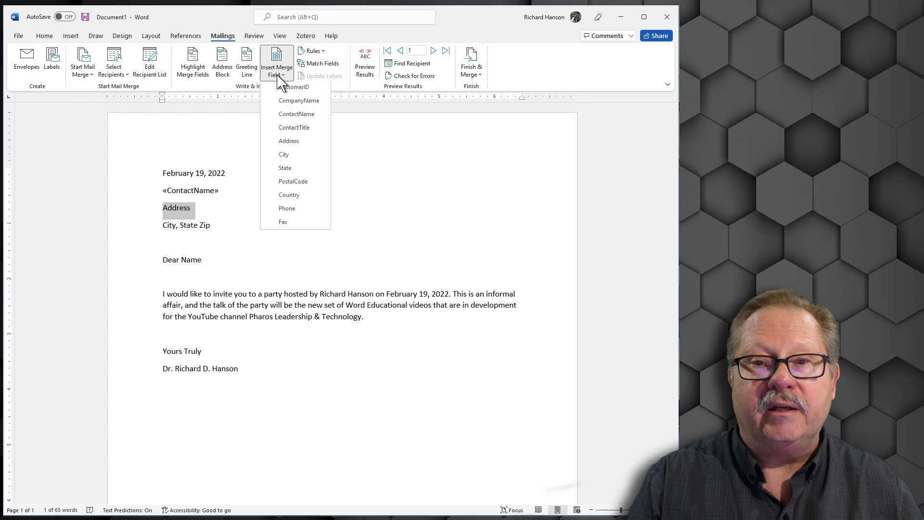
click(297, 142)
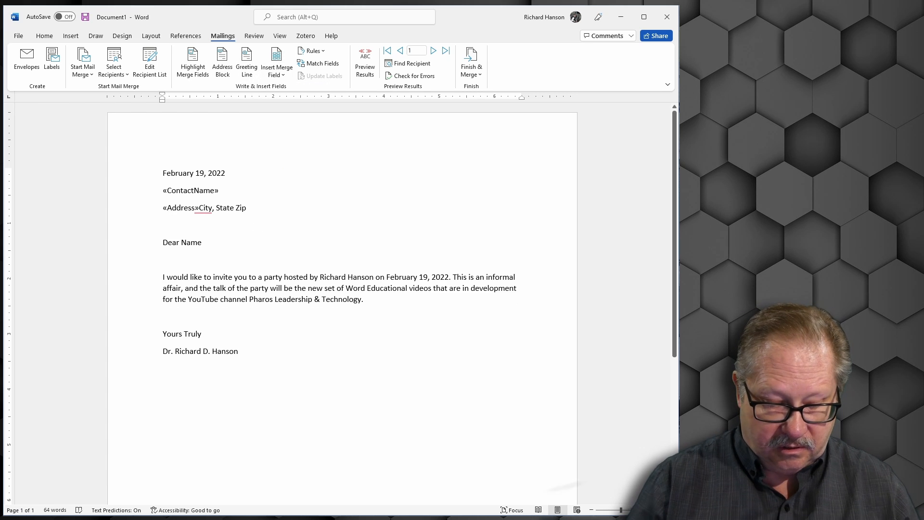
key(Return)
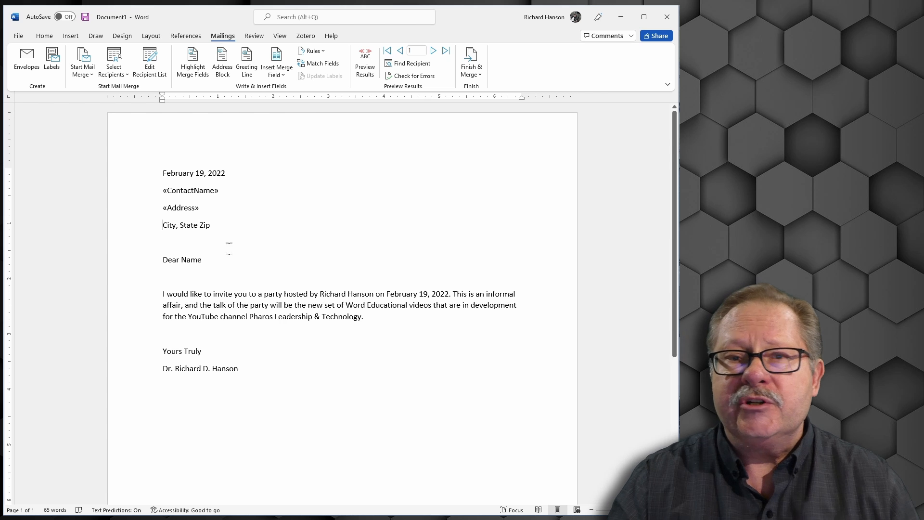
Attach Sheet1$ of the existing Addresses.xlsx workbook in Youtube Videos > Video Scripts as the recipient list, with first-row column headers
click(110, 73)
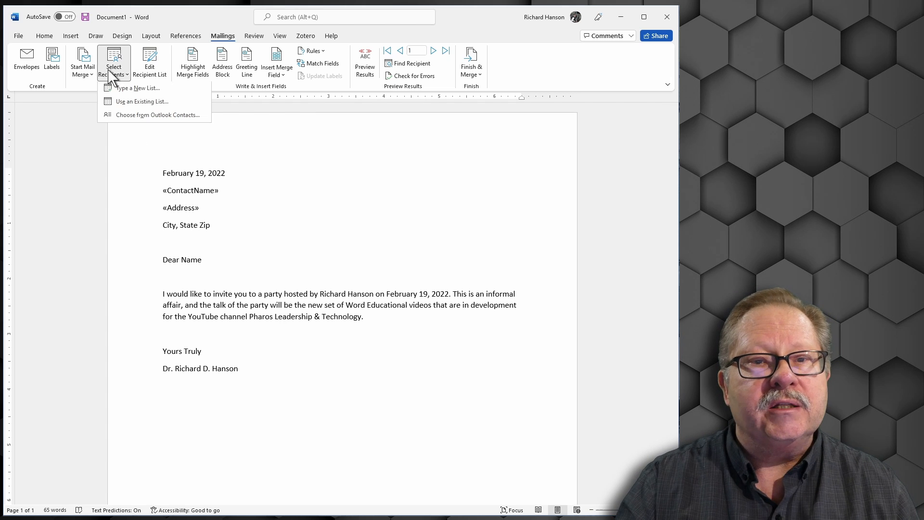
click(130, 107)
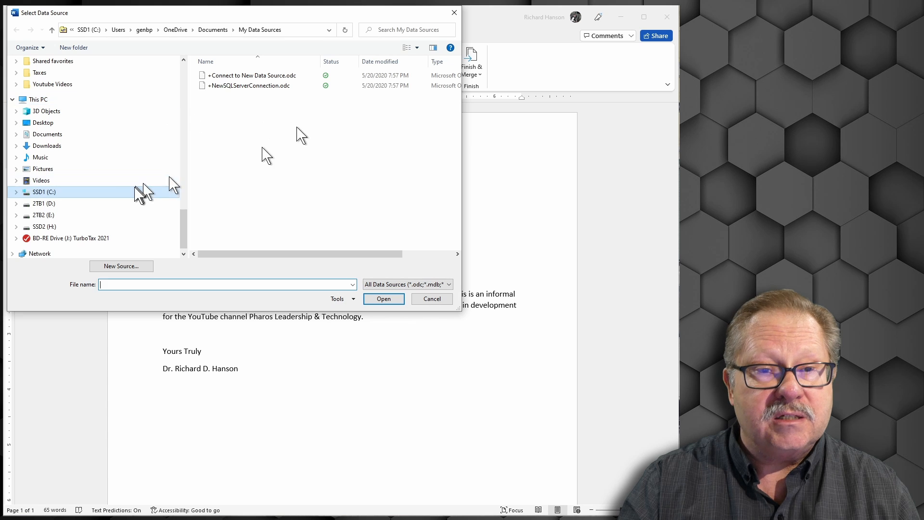
click(15, 84)
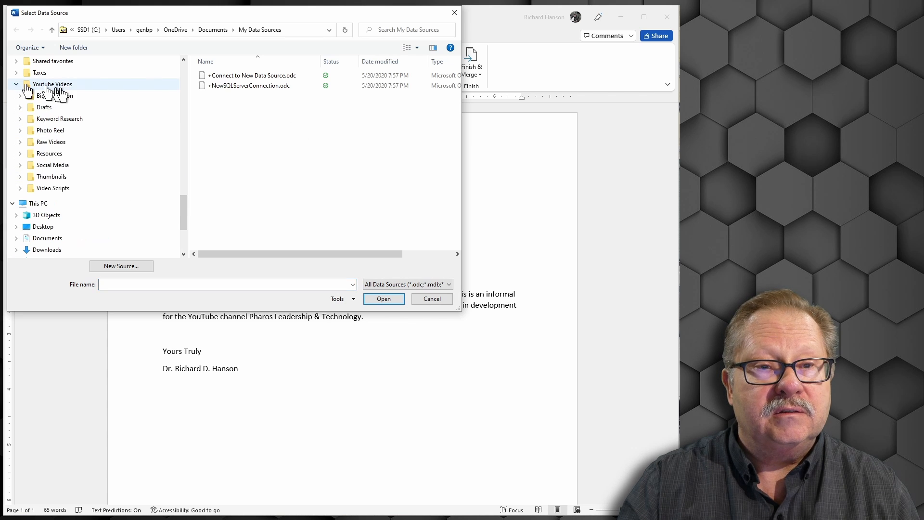
click(50, 189)
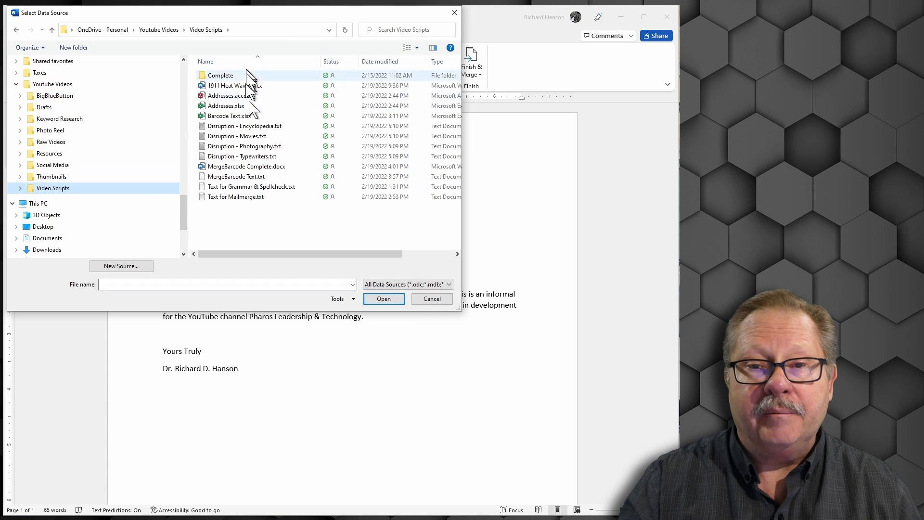
click(231, 106)
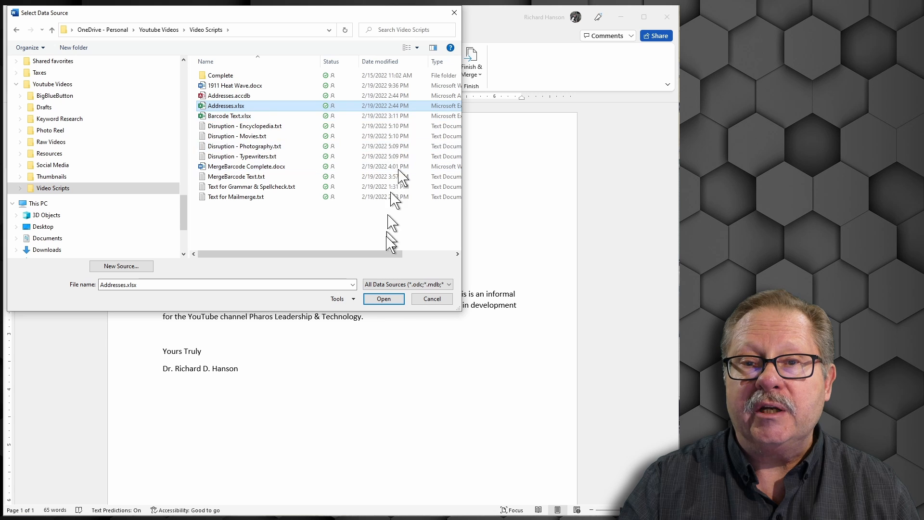
click(382, 298)
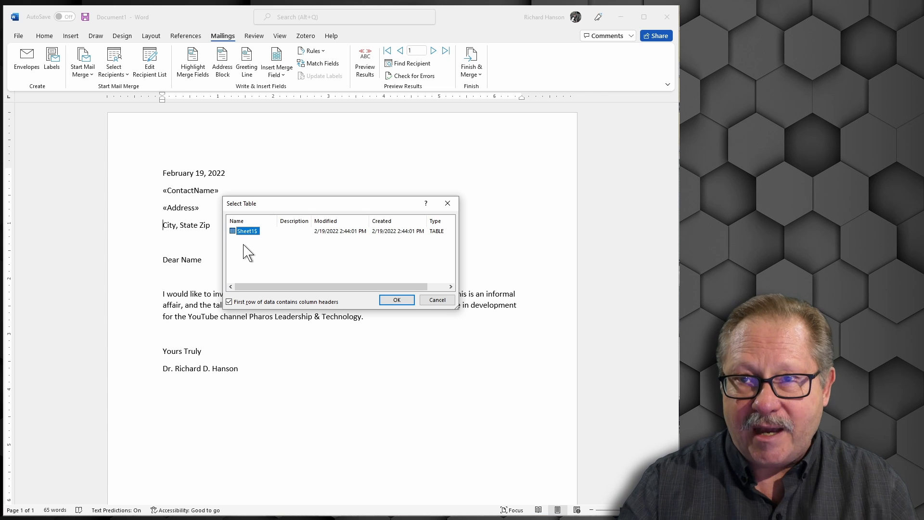
click(396, 300)
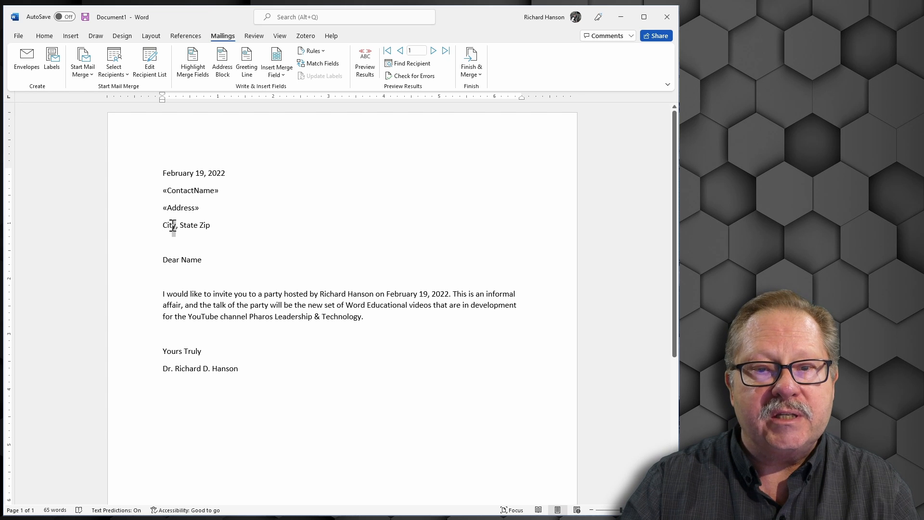
Replace the City, State and Zip placeholders below the address with the City, State and PostalCode merge fields, keeping the comma and spaces
click(281, 75)
click(292, 156)
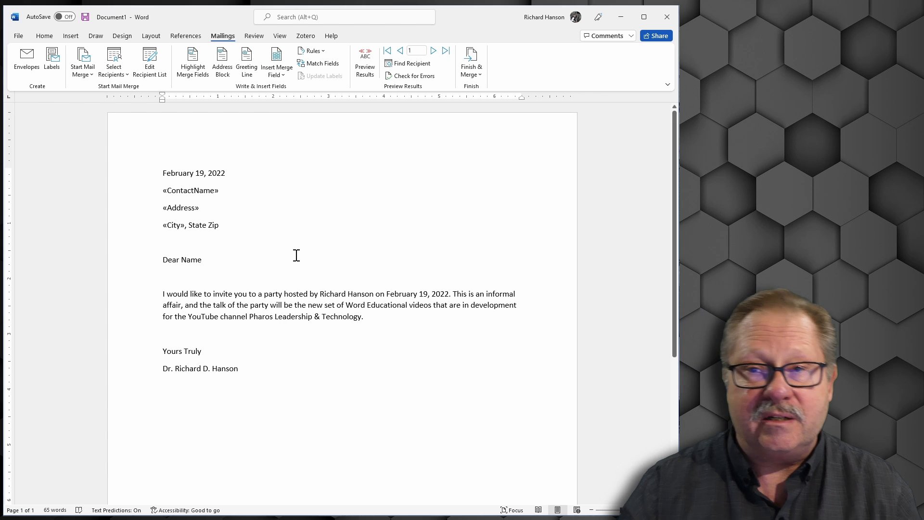
double_click(205, 223)
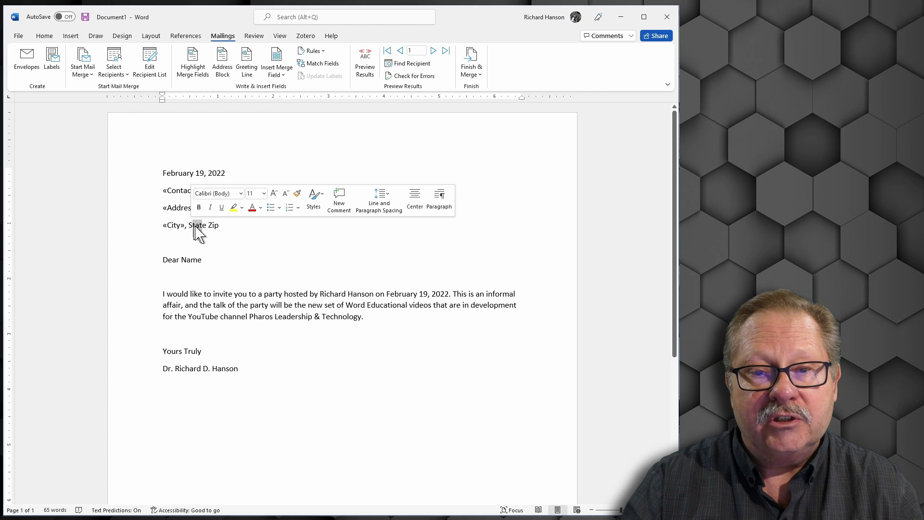
drag(206, 225, 194, 225)
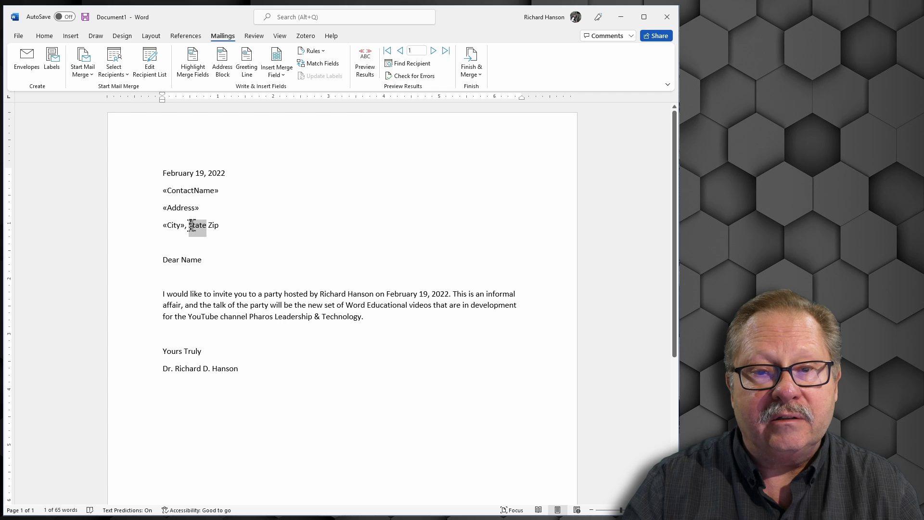
click(280, 76)
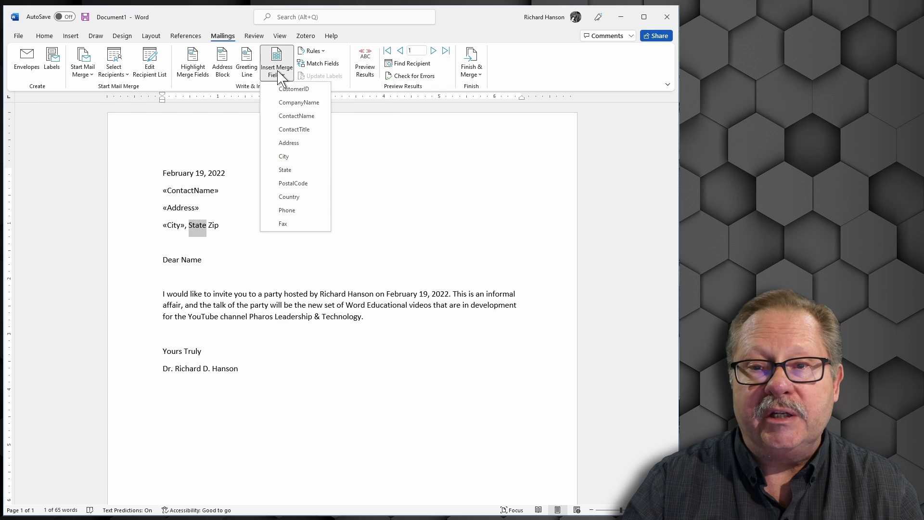
click(294, 170)
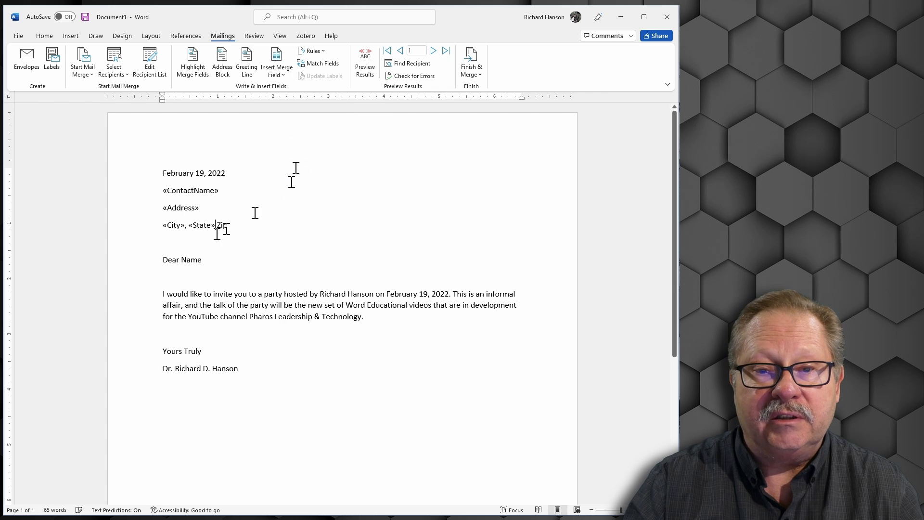
double_click(224, 225)
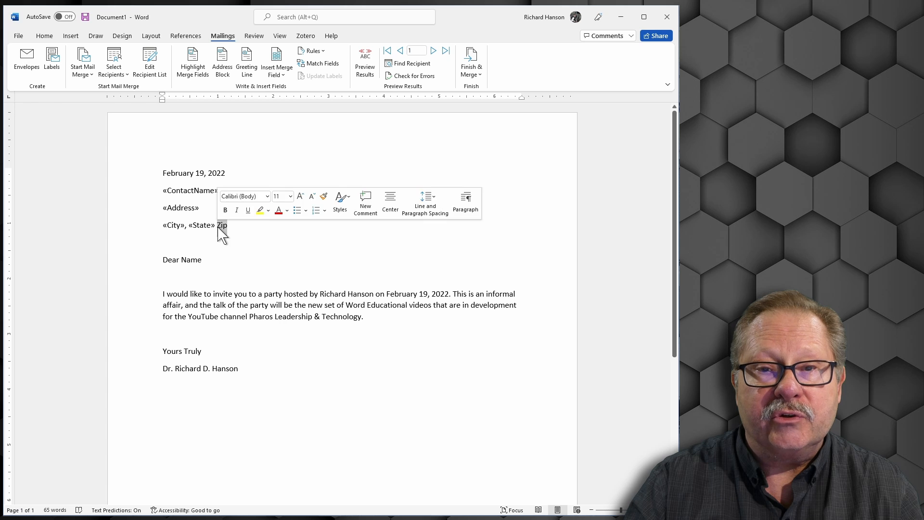
click(278, 76)
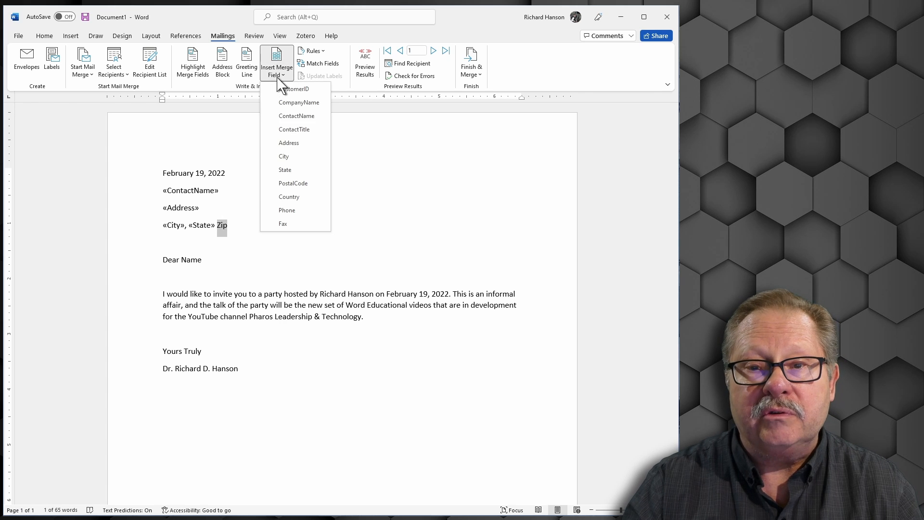
click(293, 184)
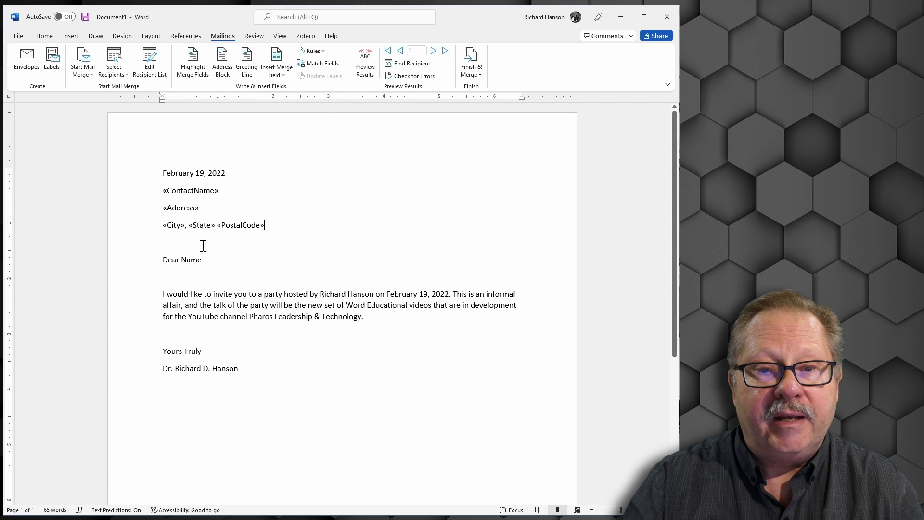
Replace the Name placeholder in the Dear greeting with the ContactName merge field
drag(201, 259, 180, 260)
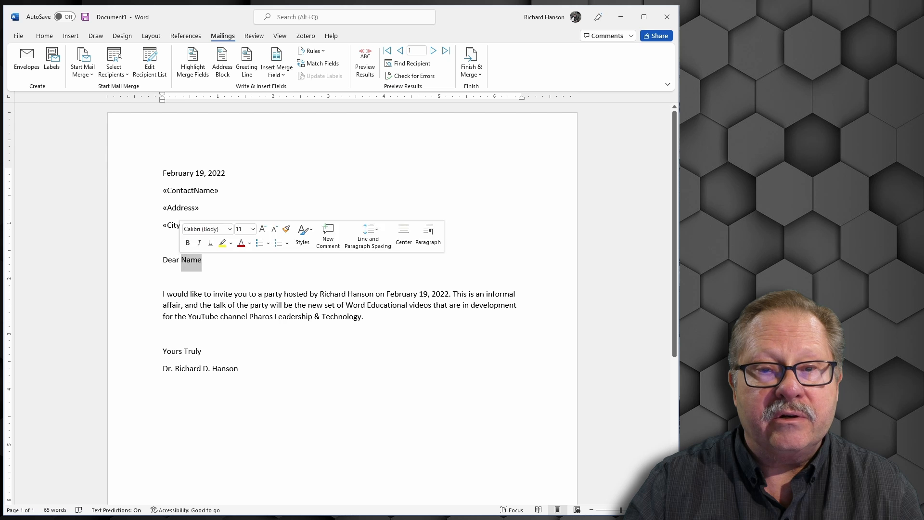
click(278, 75)
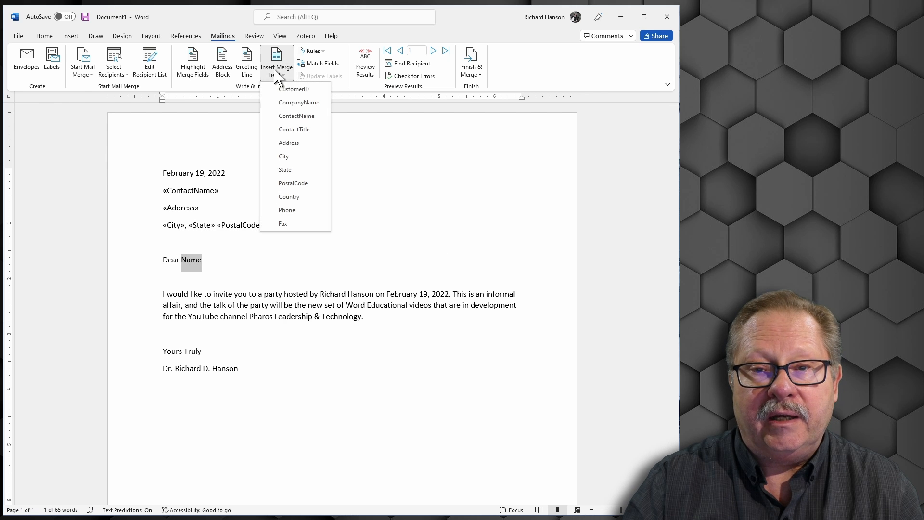
click(304, 117)
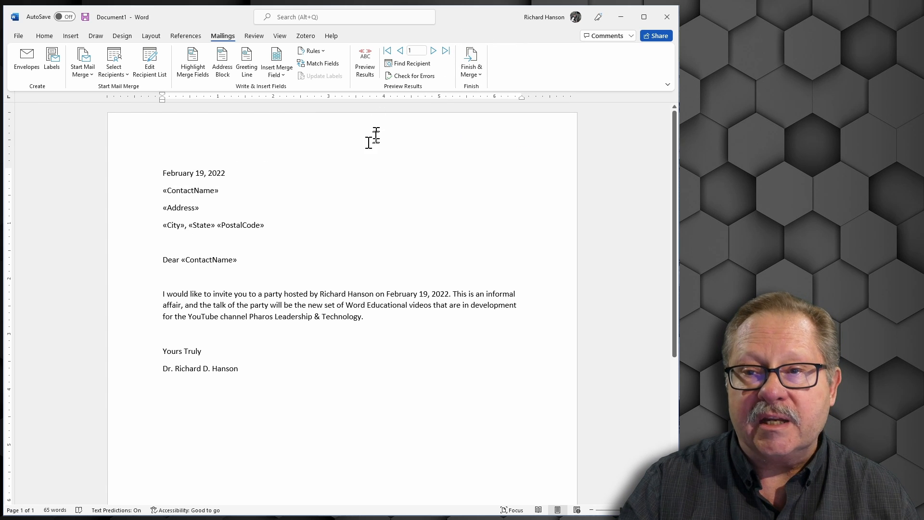
Merge all records into a new document of individually editable letters
click(473, 72)
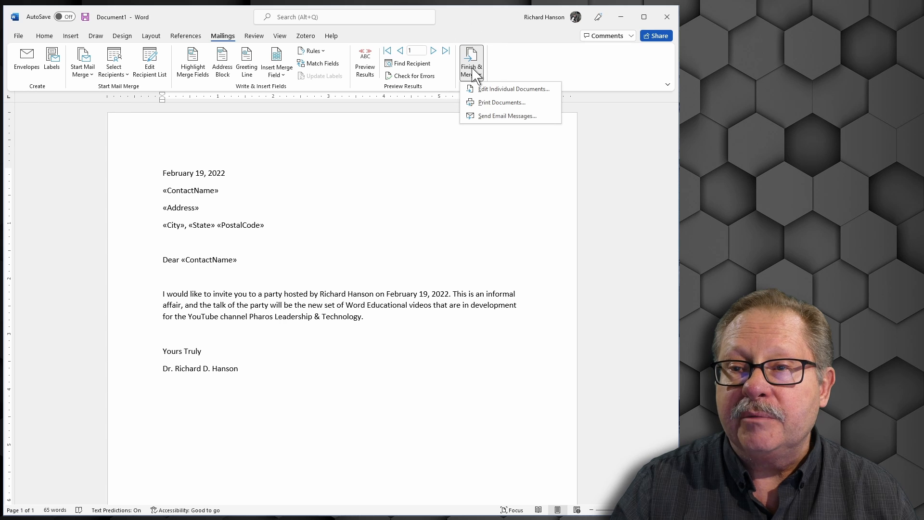
click(513, 89)
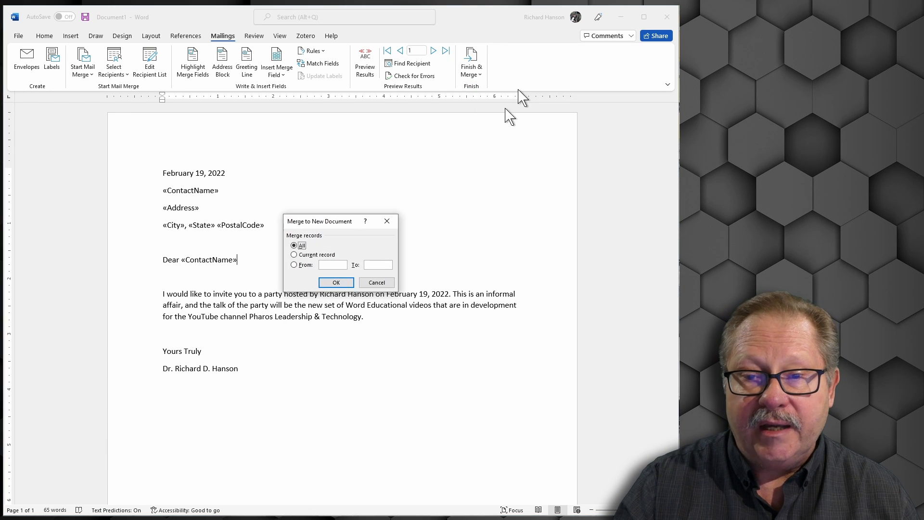
click(336, 282)
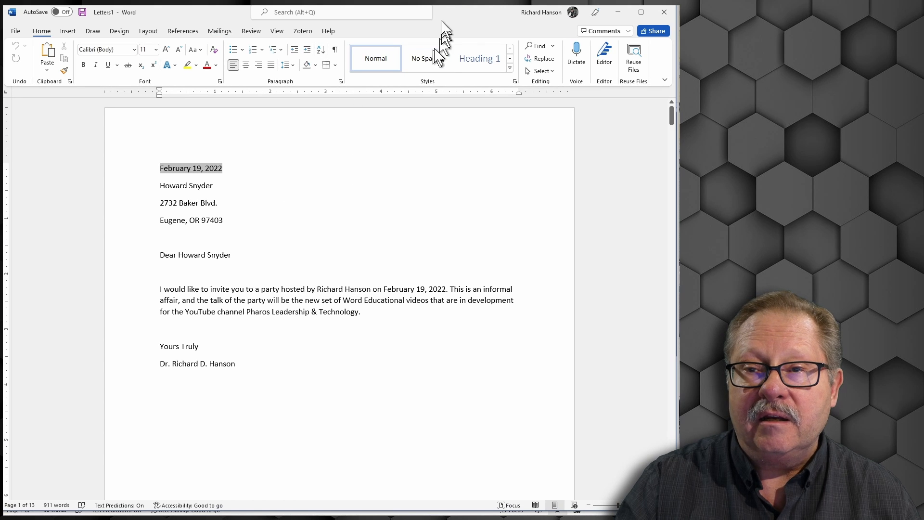
Examine the merged letters, checking the date, address block and greeting for the first few recipients
drag(447, 14, 496, 39)
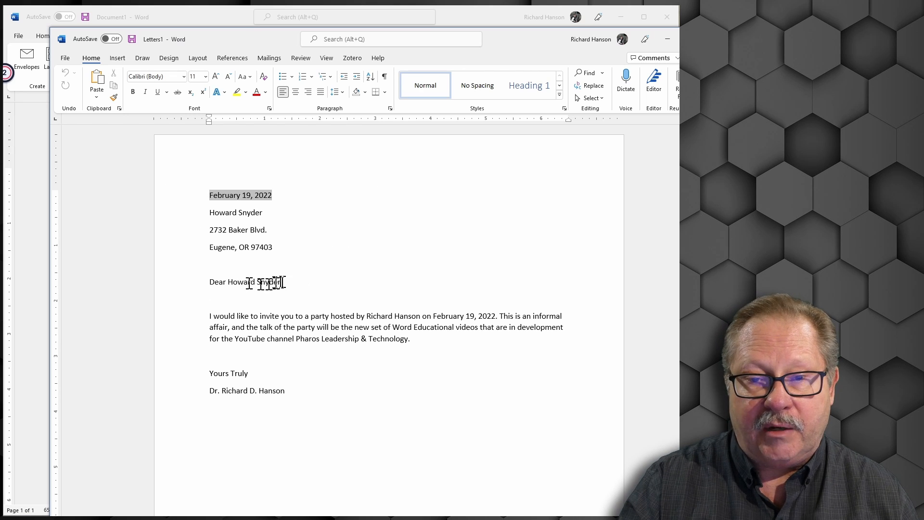
drag(186, 215, 188, 249)
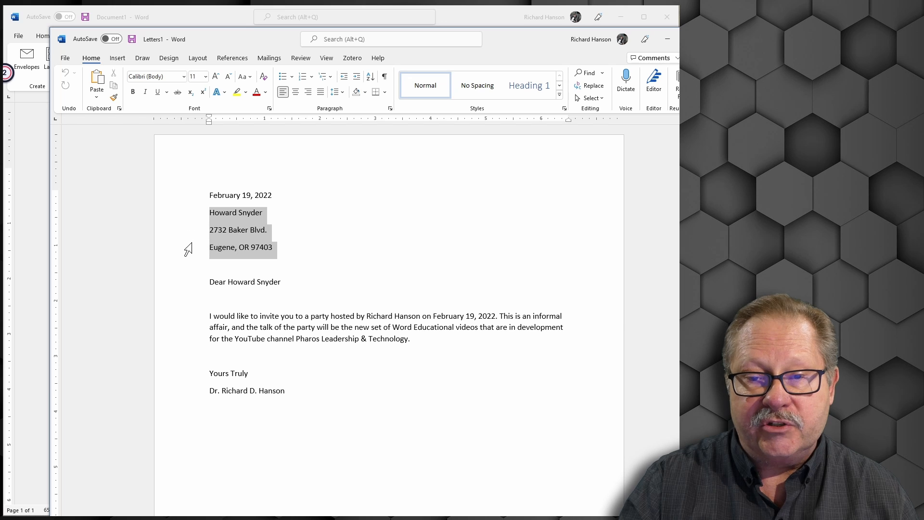
click(447, 203)
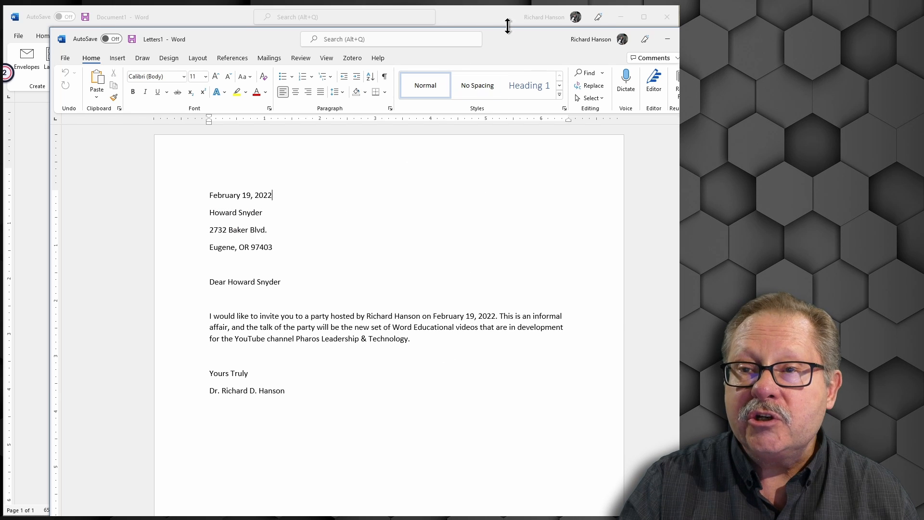
mouse_move(507, 25)
mouse_down()
mouse_move(505, 93)
mouse_move(524, 18)
mouse_up()
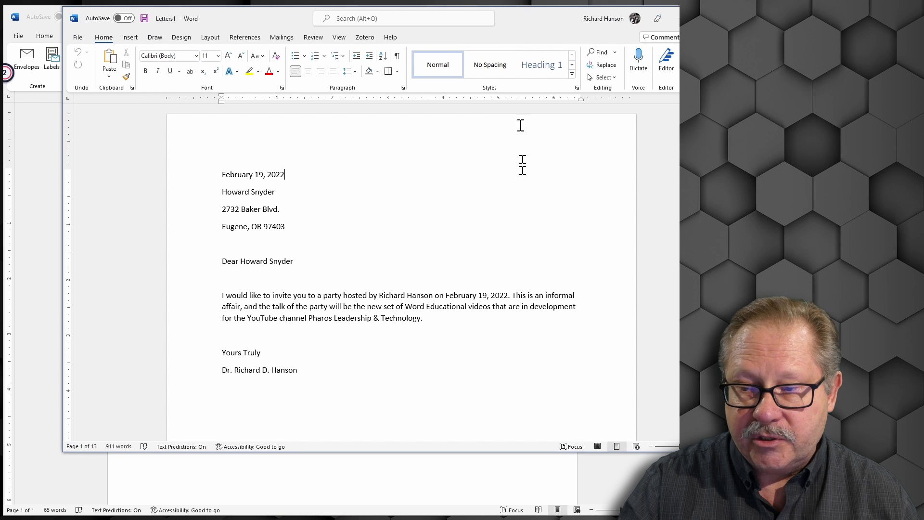
scroll(588, 200, down, 18)
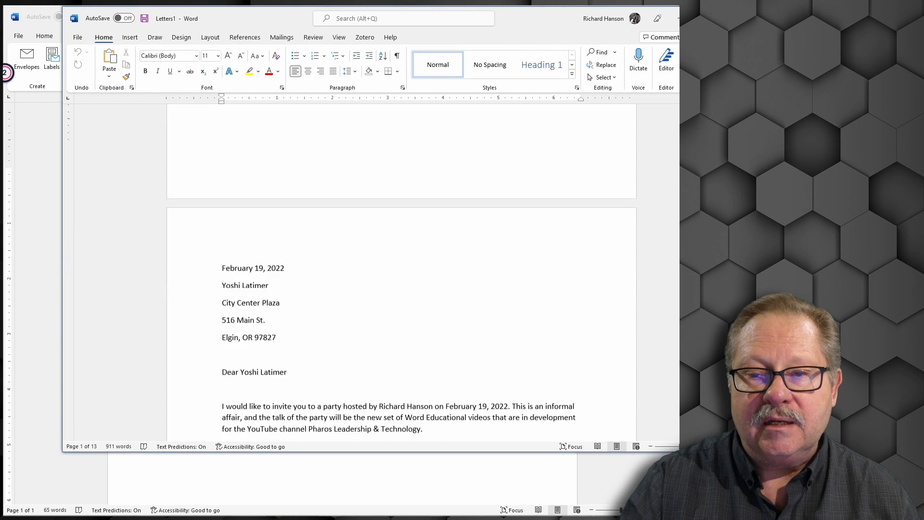
scroll(402, 270, down, 4)
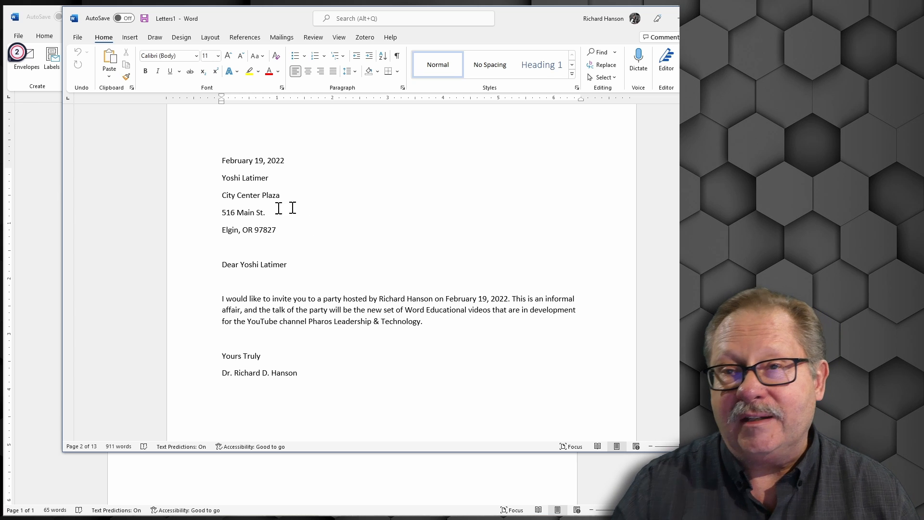
scroll(319, 204, down, 20)
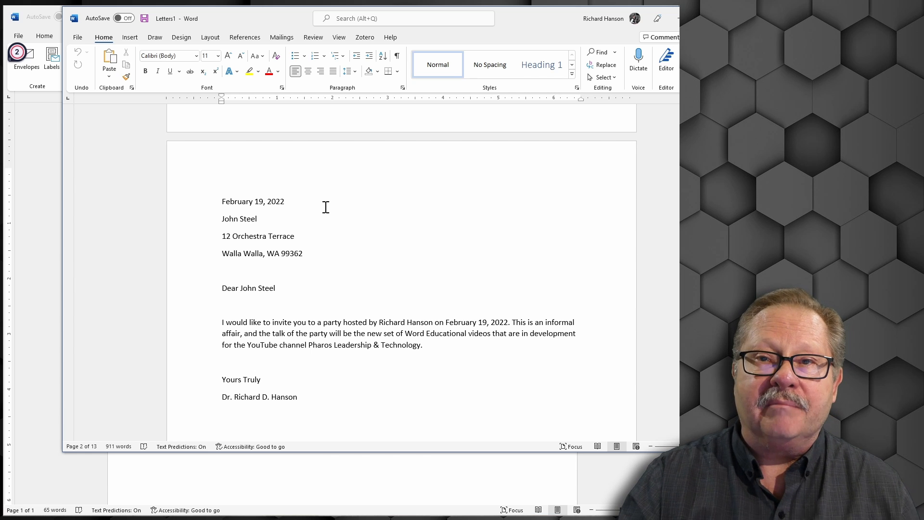
scroll(326, 207, down, 20)
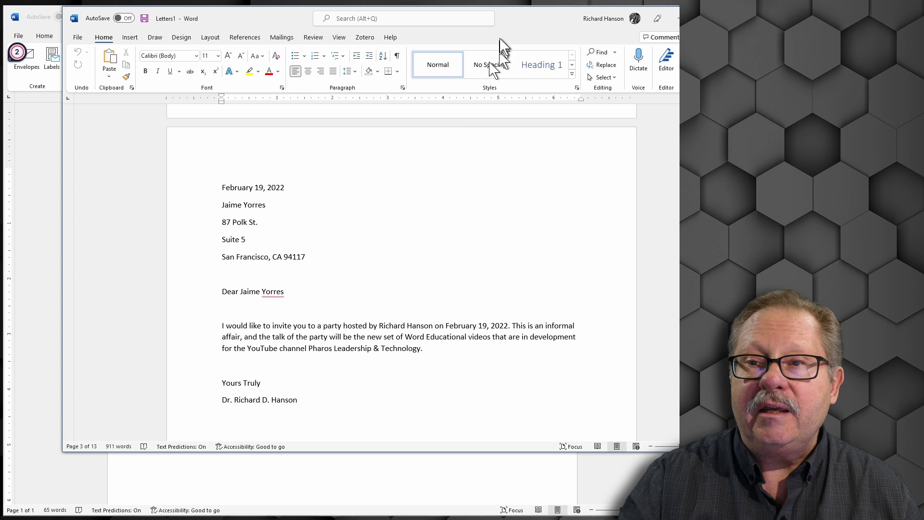
Close the merged letters document without saving it, returning to the main mail merge letter
drag(507, 28, 524, 48)
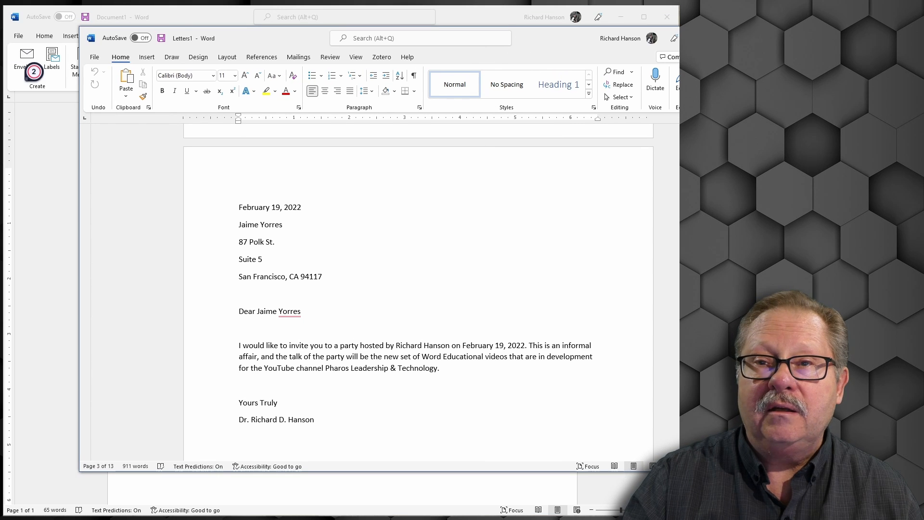
key(alt+F4)
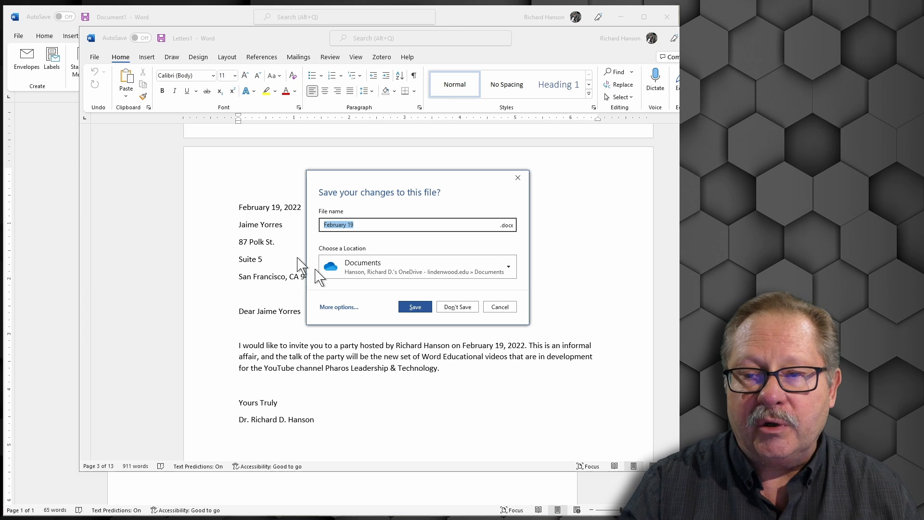
click(458, 307)
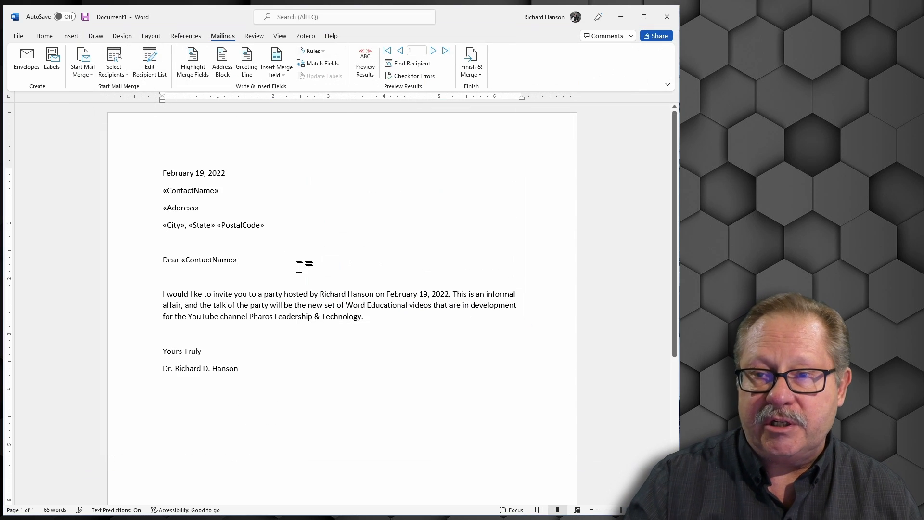
click(471, 73)
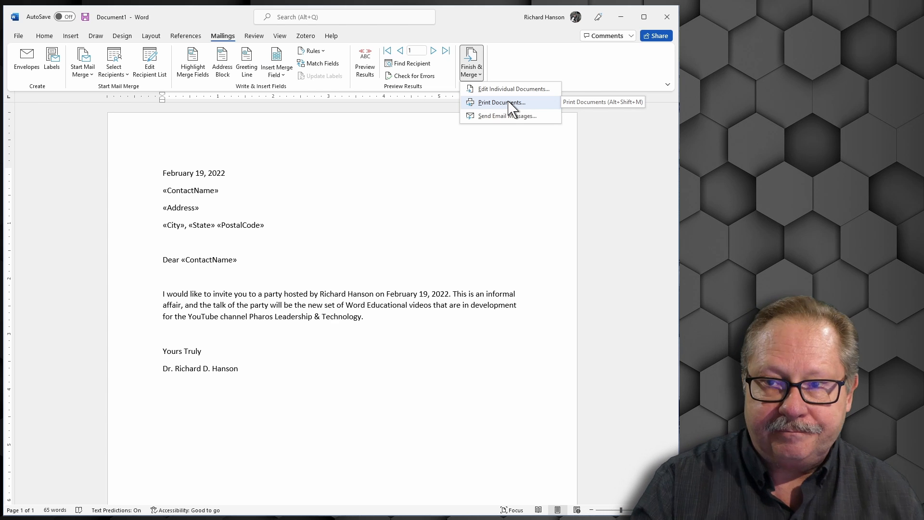
click(404, 197)
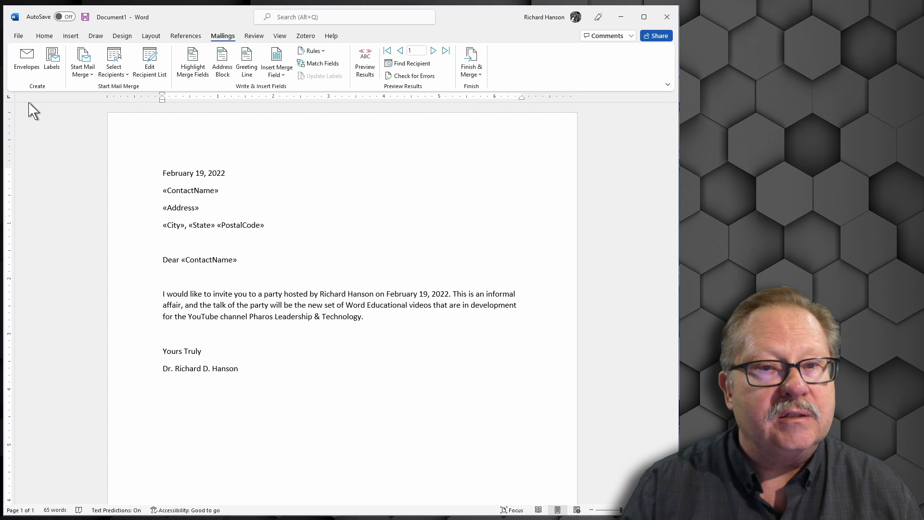
click(113, 67)
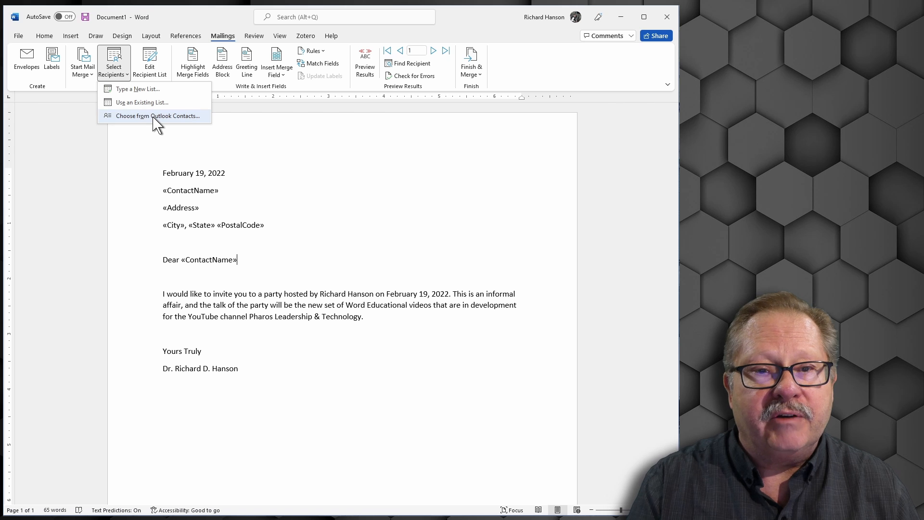
Switch the mail merge recipient source to Outlook contacts, using the Outlook profile and the first listed Contacts folder
click(153, 116)
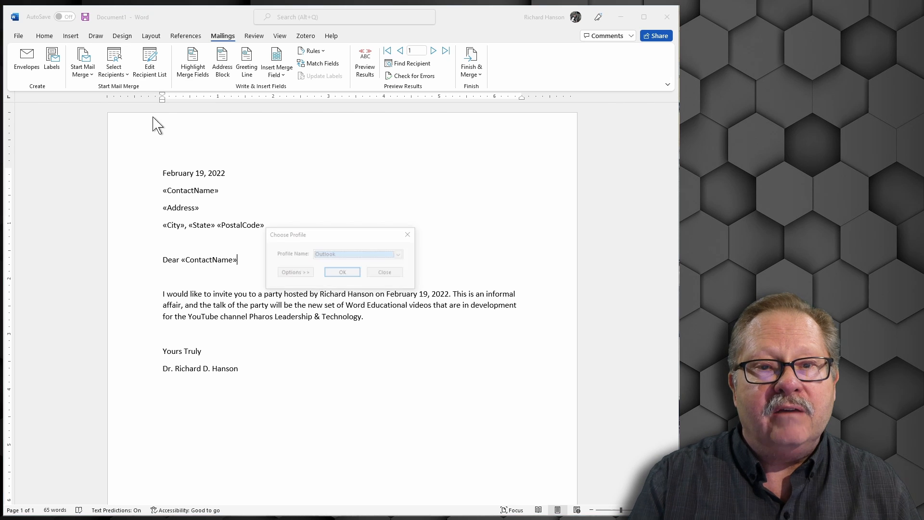
click(346, 272)
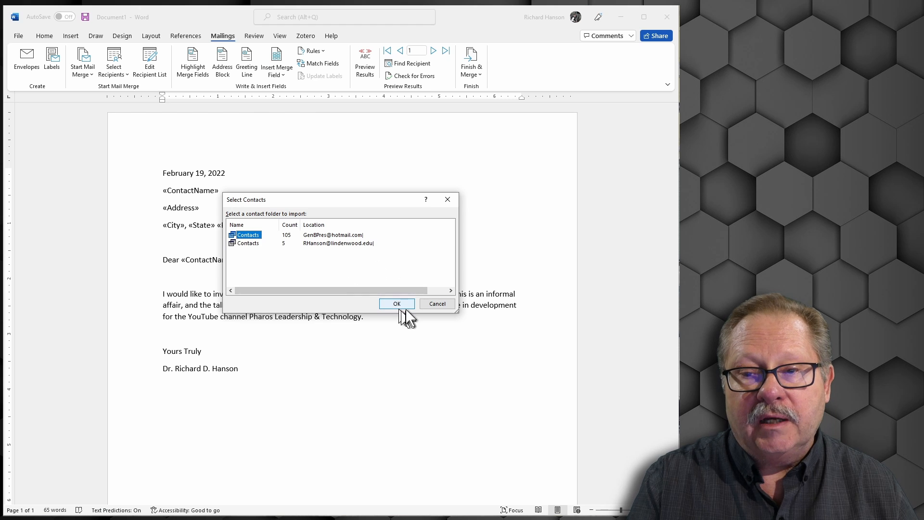
click(398, 306)
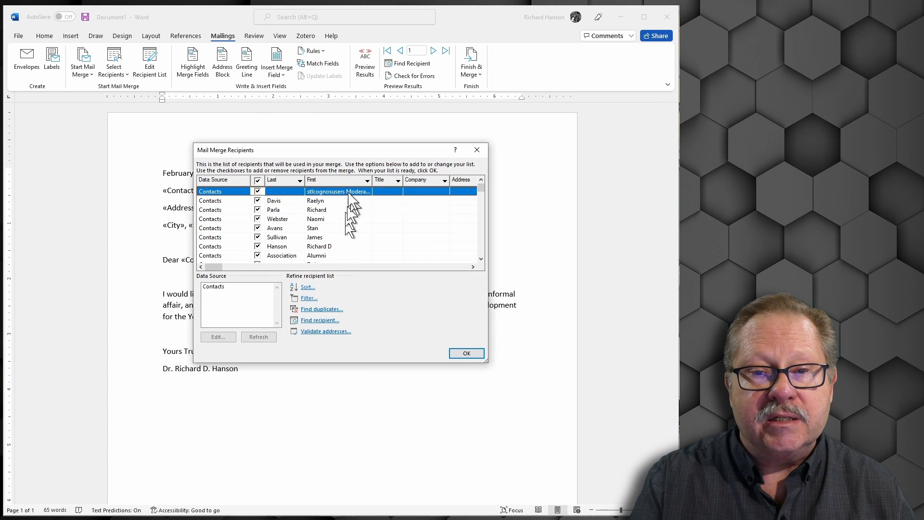
Review the imported recipients' name, company and address columns across to State, and accept the list with the contacts left selected
drag(330, 151, 425, 139)
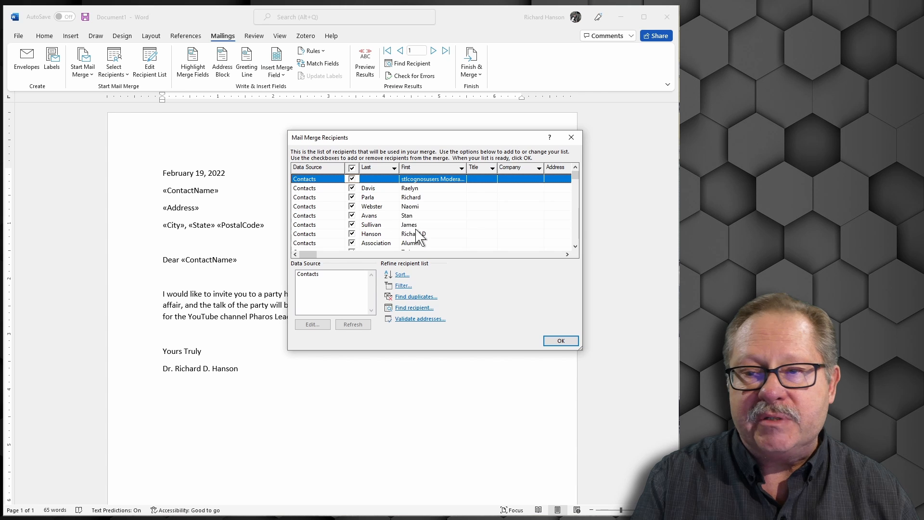
click(567, 254)
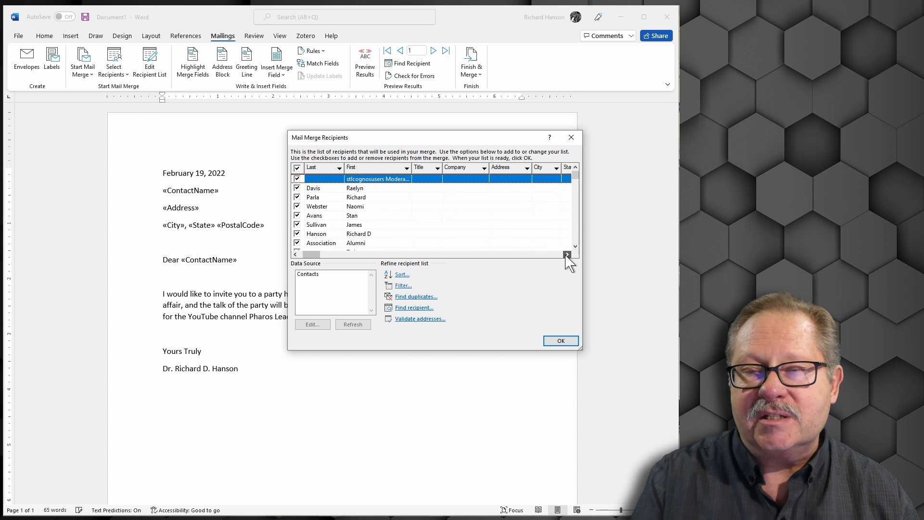
click(566, 255)
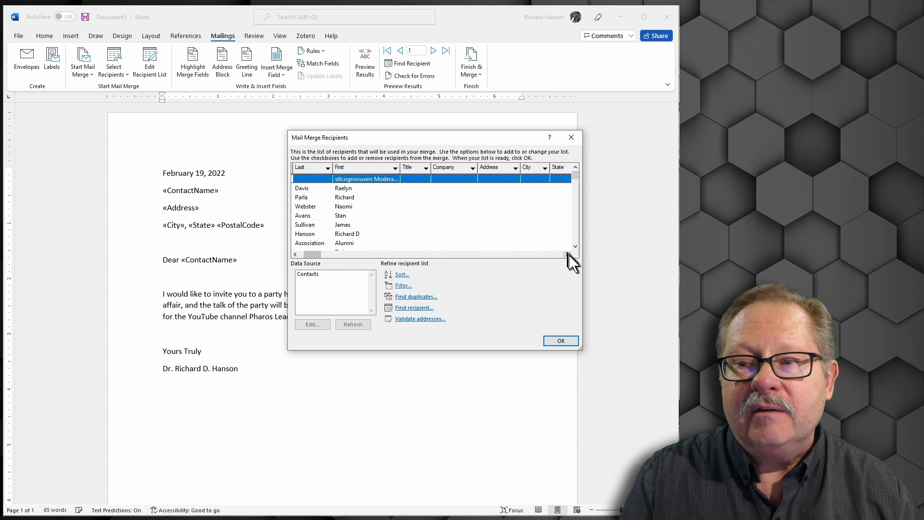
click(567, 254)
click(568, 254)
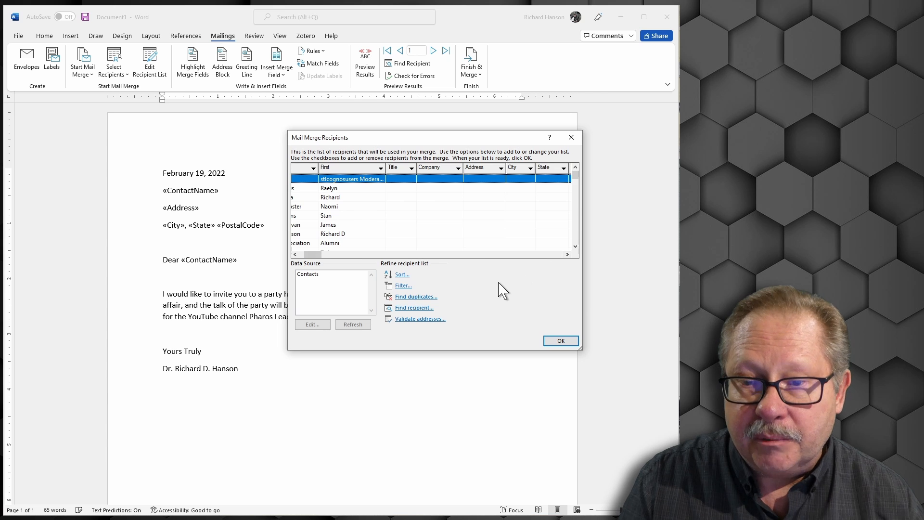
click(560, 341)
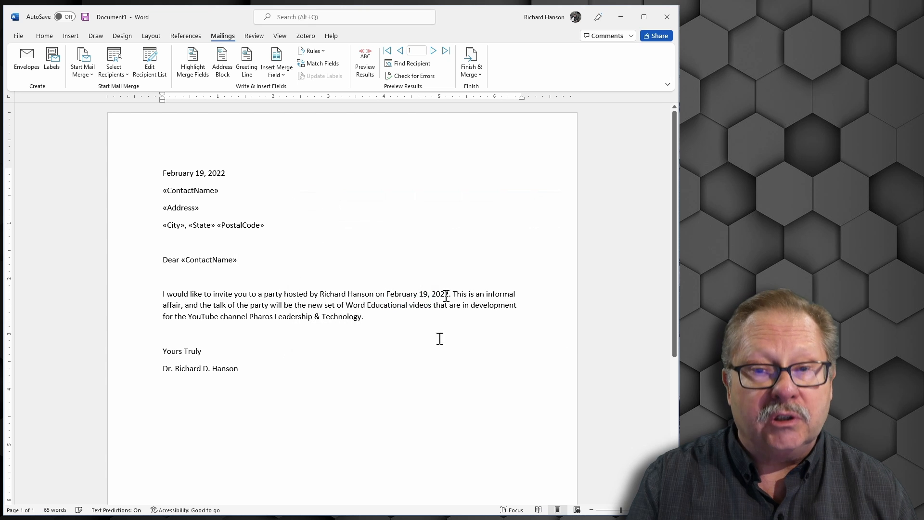